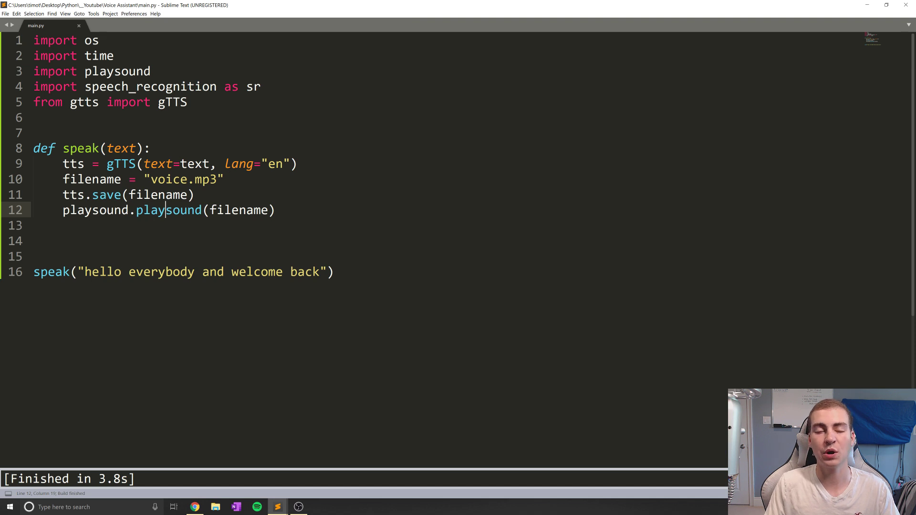
Define 'def get_audio():' above the speak call and begin its indented body
{"action": "left_click", "coordinate": [166, 210]}
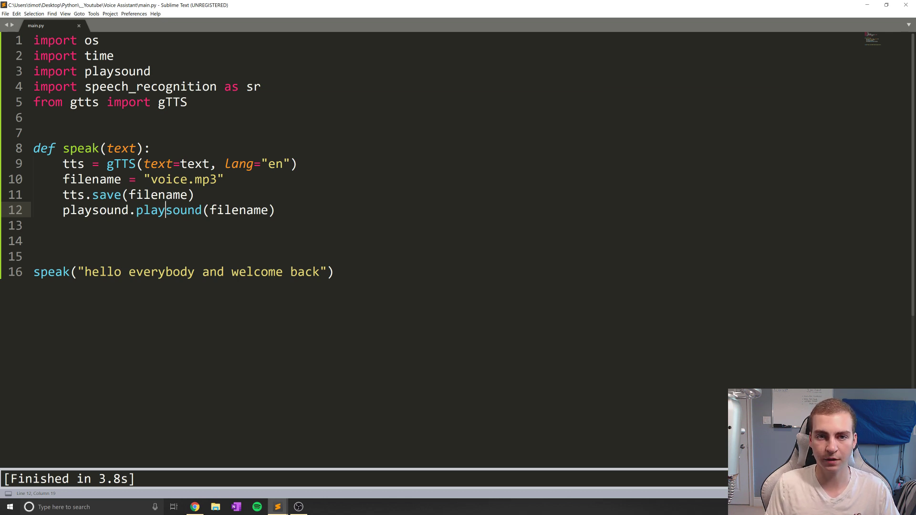
{"action": "key", "text": "ctrl+End"}
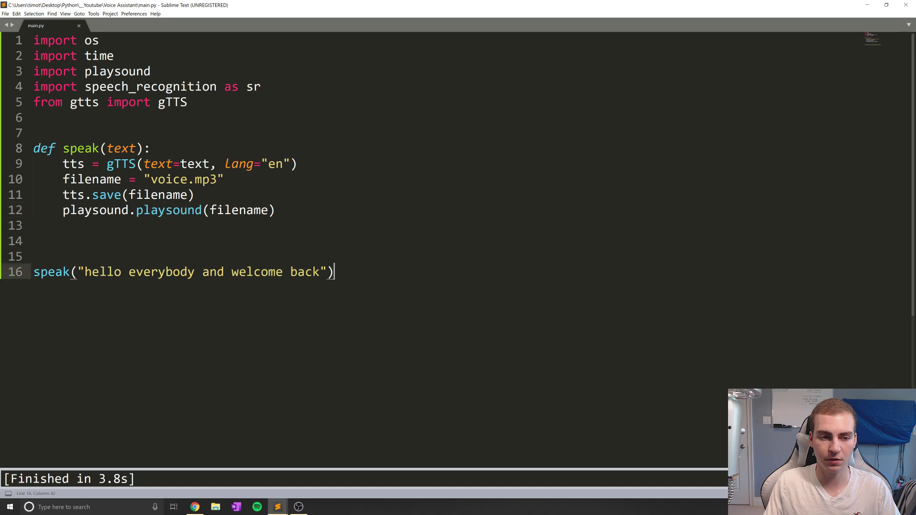
{"action": "key", "text": "shift+Up"}
{"action": "key", "text": "shift+Up"}
{"action": "key", "text": "shift+Up"}
{"action": "key", "text": "shift+Up"}
{"action": "key", "text": "shift+Up"}
{"action": "key", "text": "shift+Up"}
{"action": "key", "text": "shift+Up"}
{"action": "key", "text": "shift+Up"}
{"action": "key", "text": "shift+Up"}
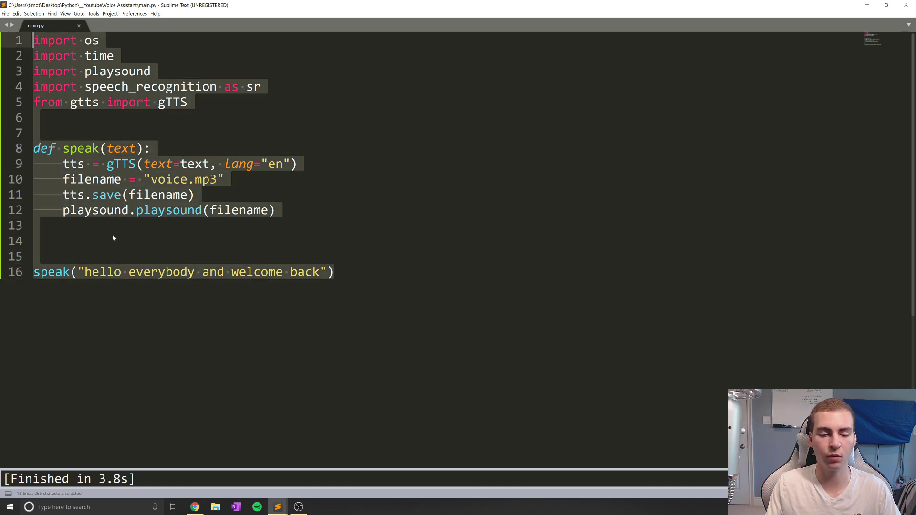
{"action": "left_click", "coordinate": [115, 238]}
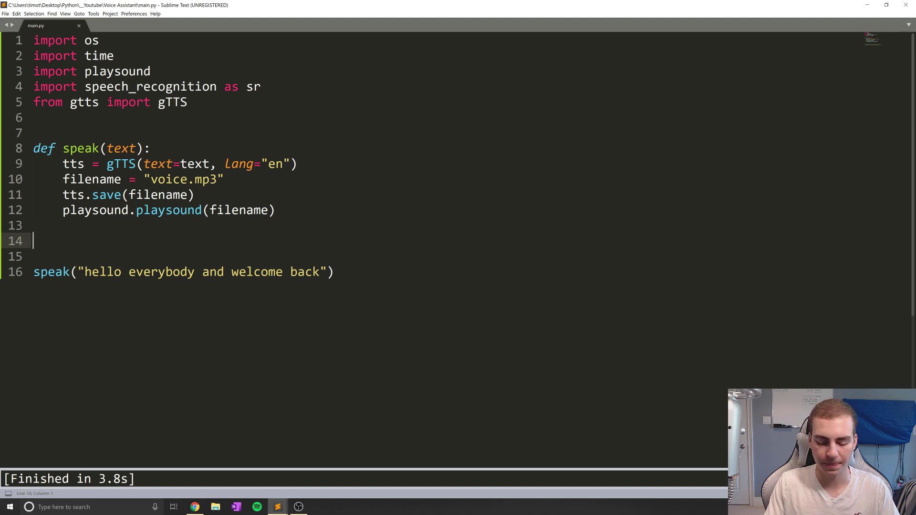
{"action": "key", "text": "Return"}
{"action": "type", "text": "def"}
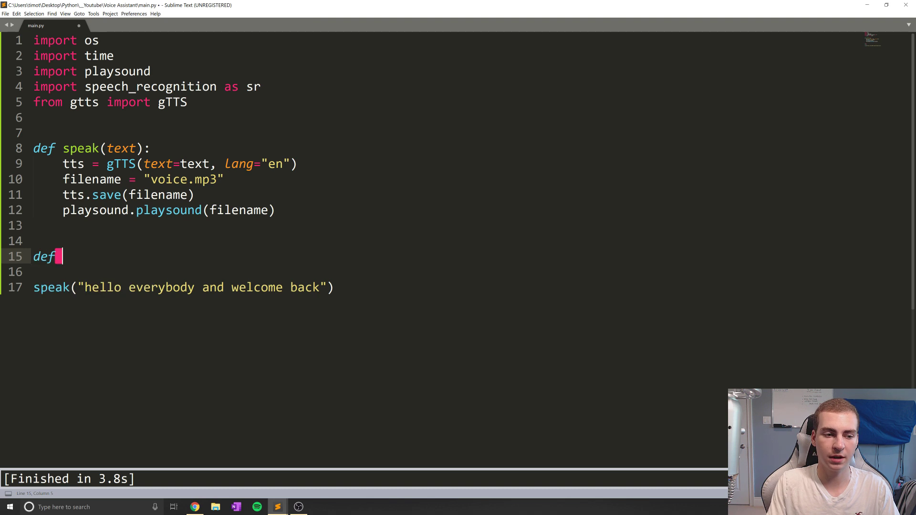
{"action": "type", "text": " audio"}
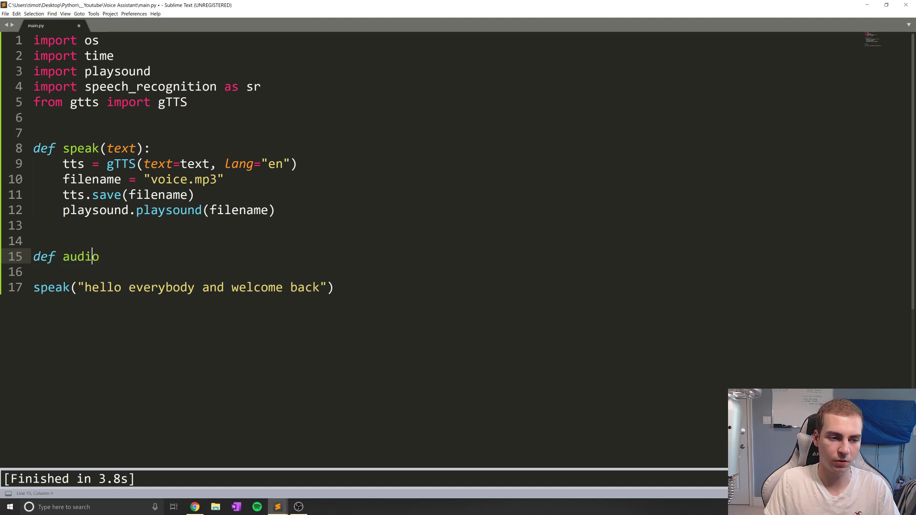
{"action": "type", "text": "get_"}
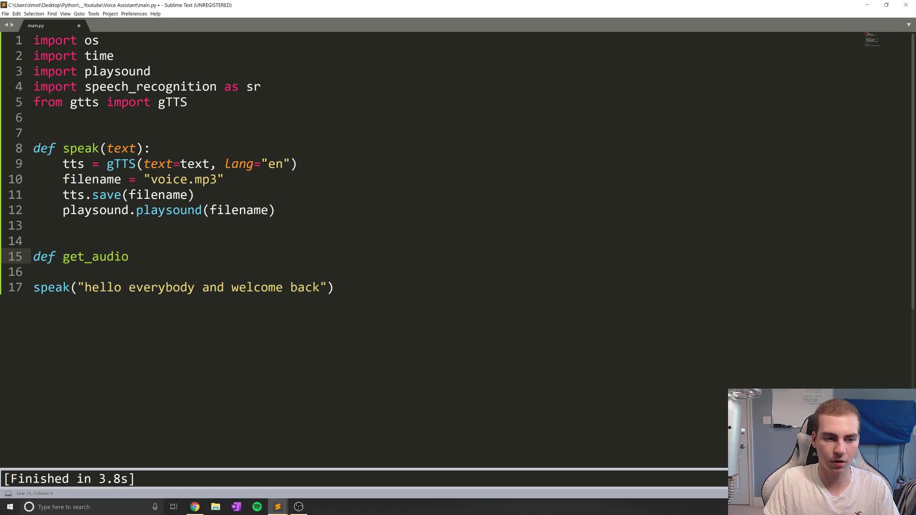
{"action": "key", "text": "Down"}
{"action": "key", "text": "Up"}
{"action": "key", "text": "End"}
{"action": "type", "text": "()"}
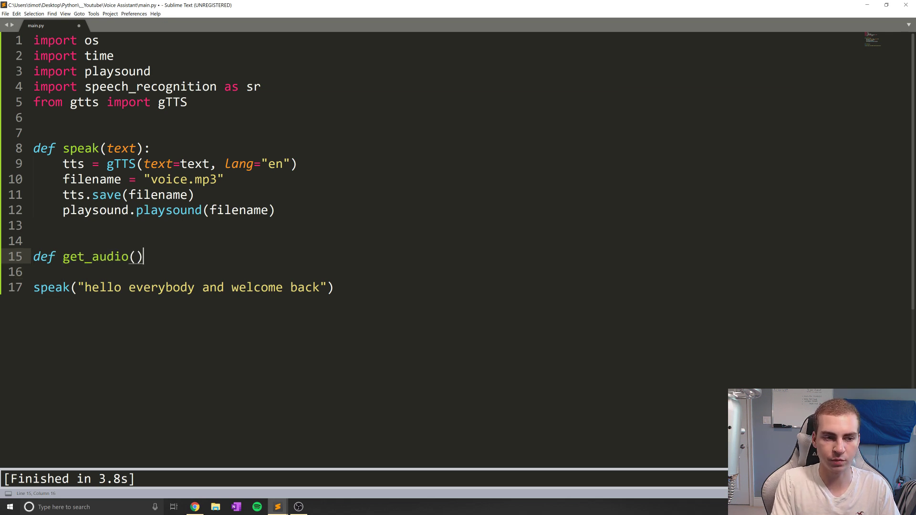
{"action": "type", "text": ":"}
{"action": "key", "text": "Return"}
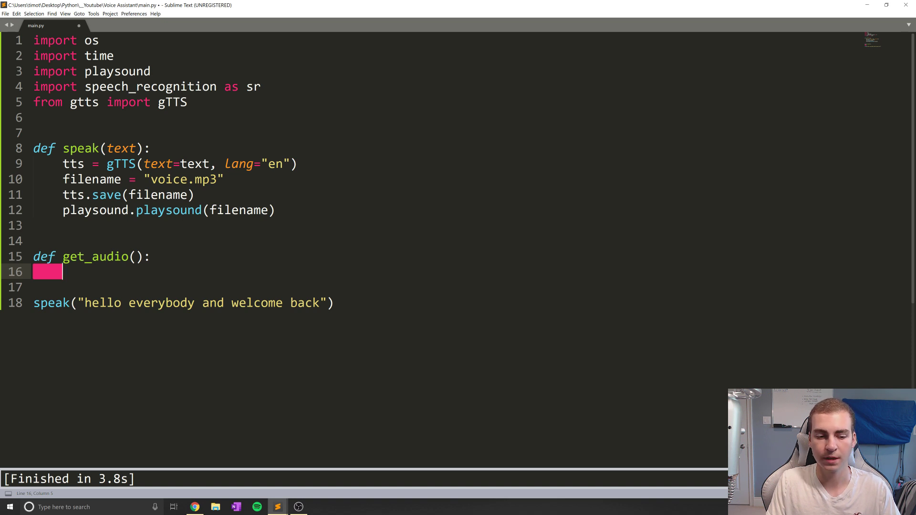
{"action": "key", "text": "super+s"}
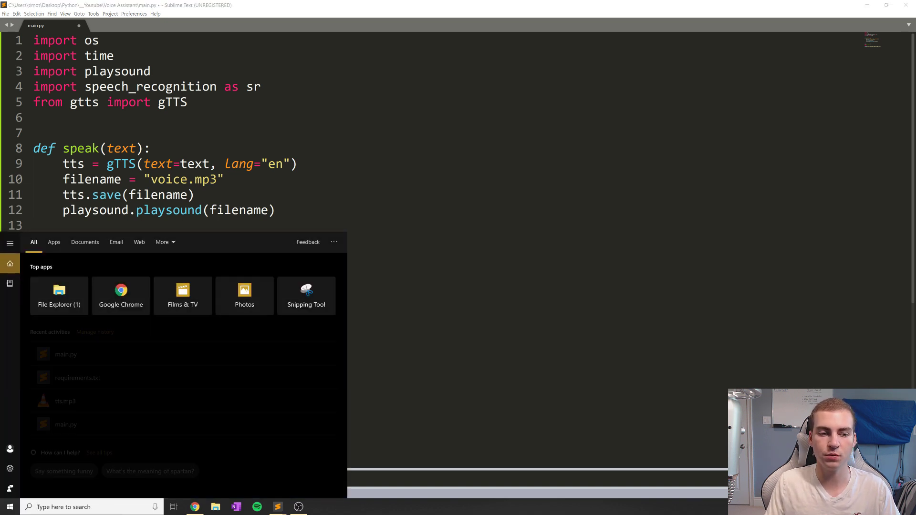
{"action": "key", "text": "Escape"}
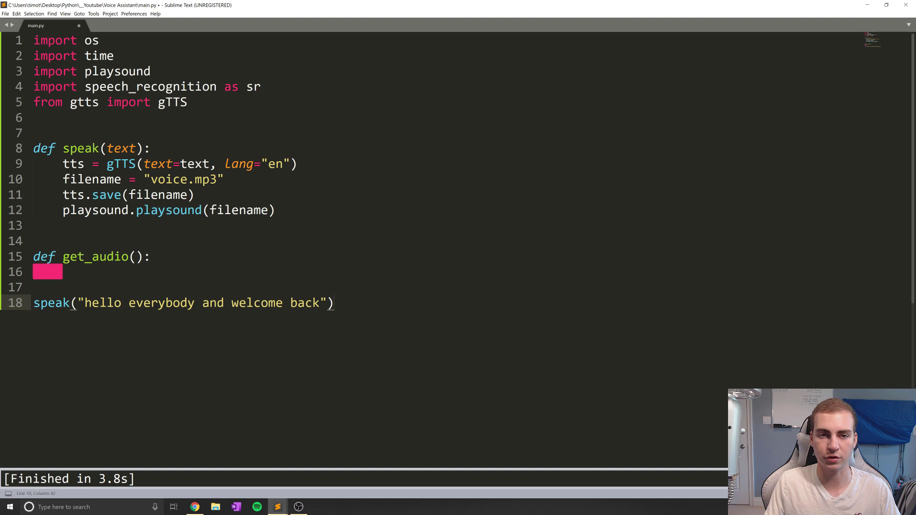
{"action": "key", "text": "super+s"}
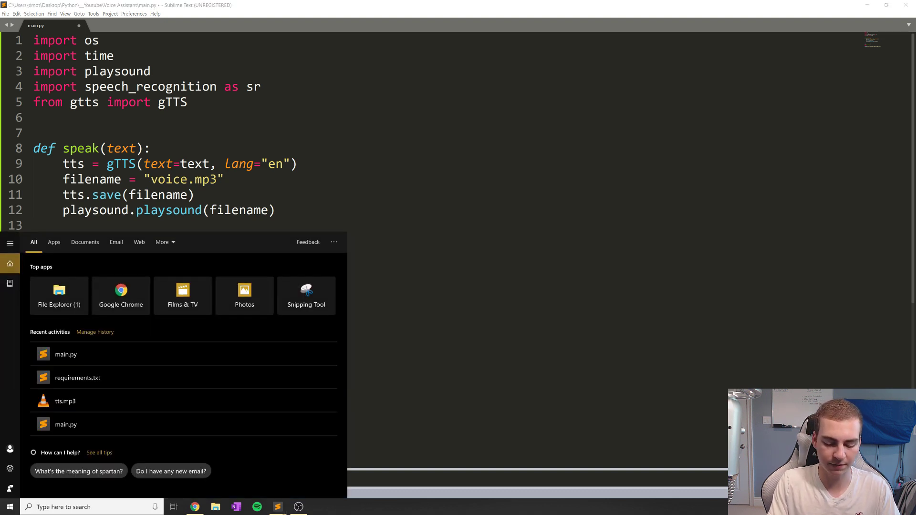
{"action": "type", "text": "audio"}
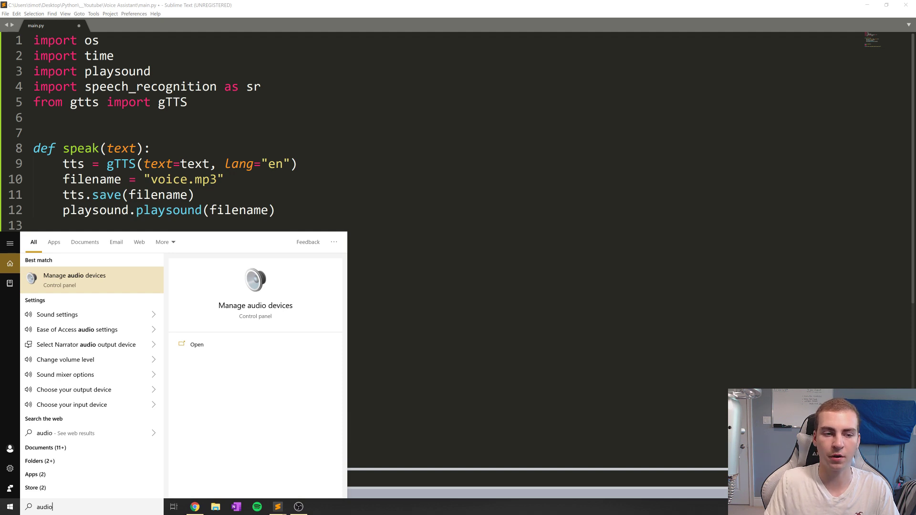
{"action": "key", "text": "Escape"}
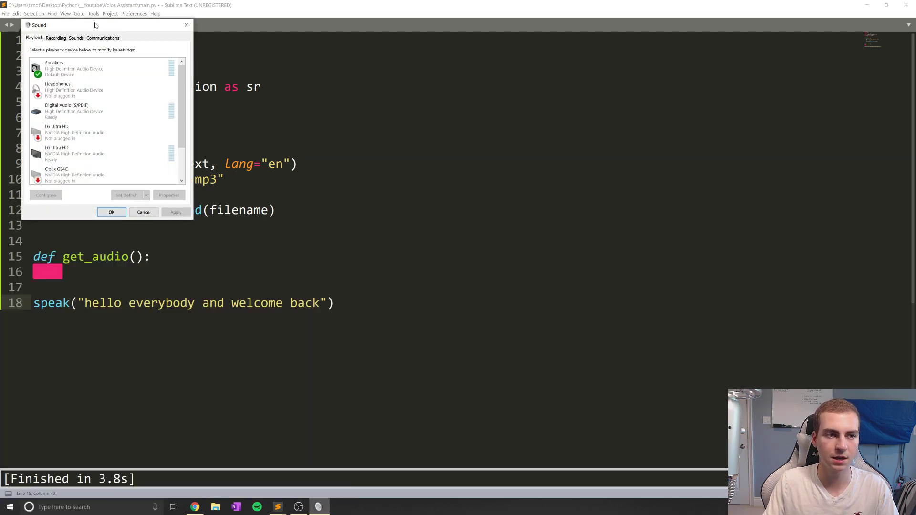
{"action": "left_click_drag", "start_coordinate": [96, 26], "coordinate": [260, 66]}
{"action": "left_click", "coordinate": [221, 81]}
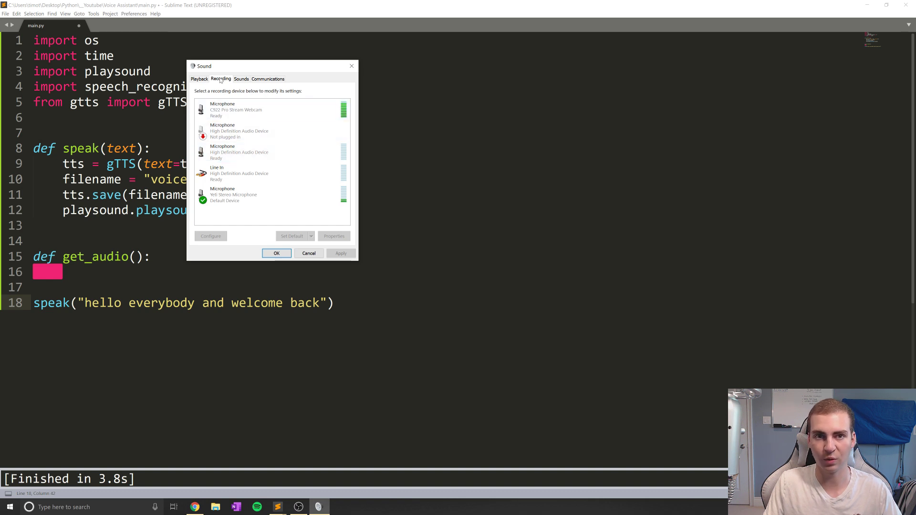
{"action": "left_click", "coordinate": [199, 79]}
{"action": "left_click", "coordinate": [354, 64]}
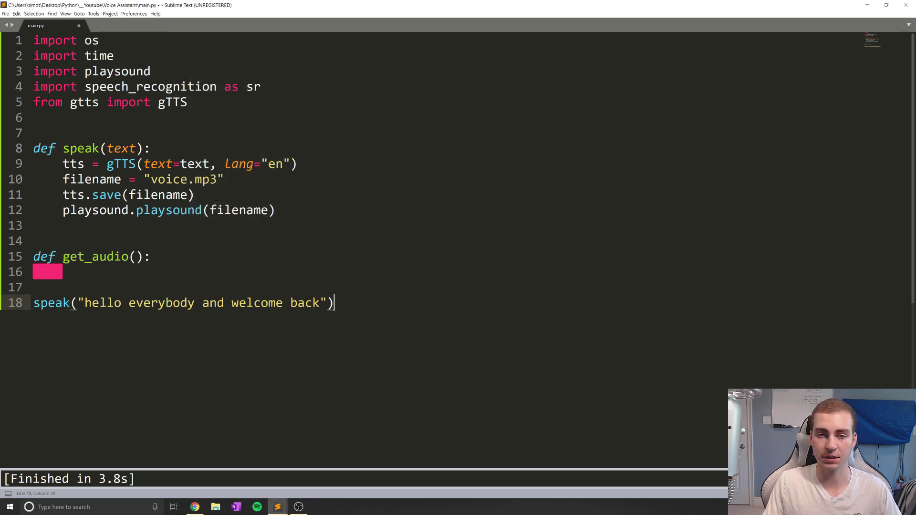
Create r = sr.Recognizer(), open sr.Microphone() as source, set audio = r.listen(source), and save
{"action": "key", "text": "Up"}
{"action": "key", "text": "Up"}
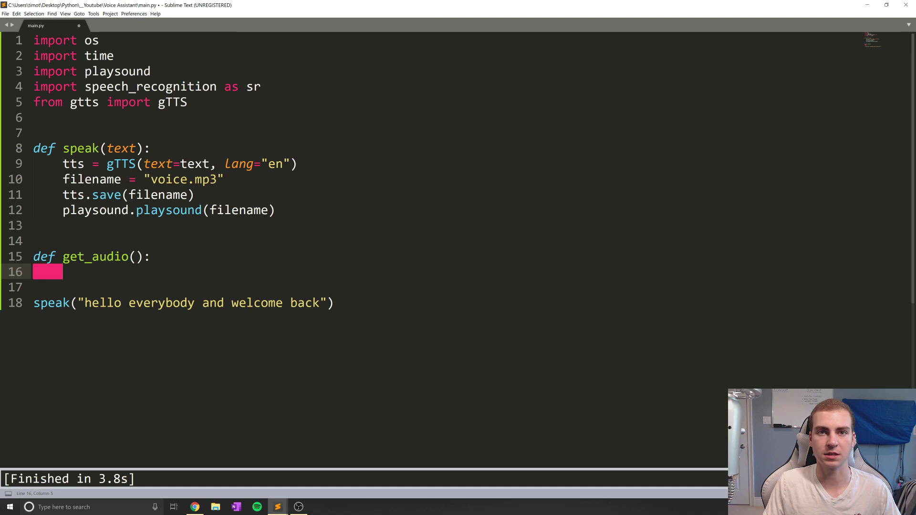
{"action": "scroll", "coordinate": [459, 182], "scroll_direction": "down", "scroll_amount": 1}
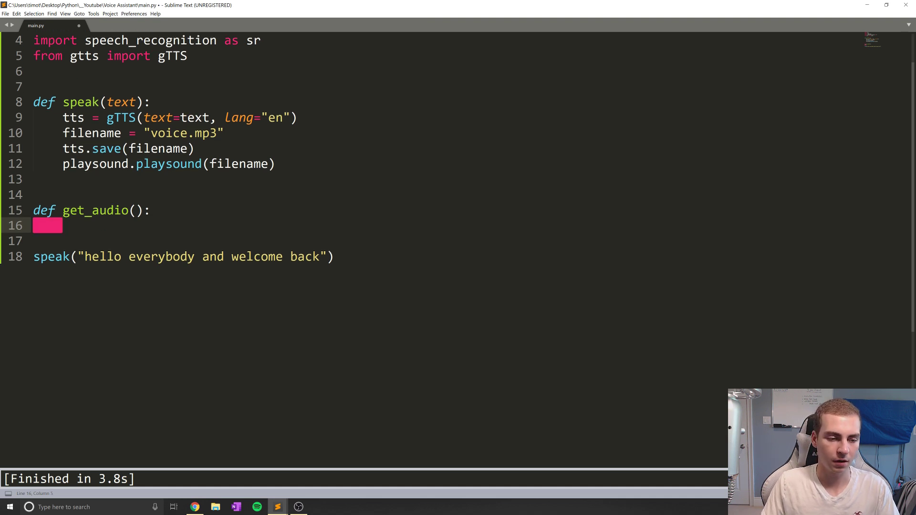
{"action": "type", "text": "r ="}
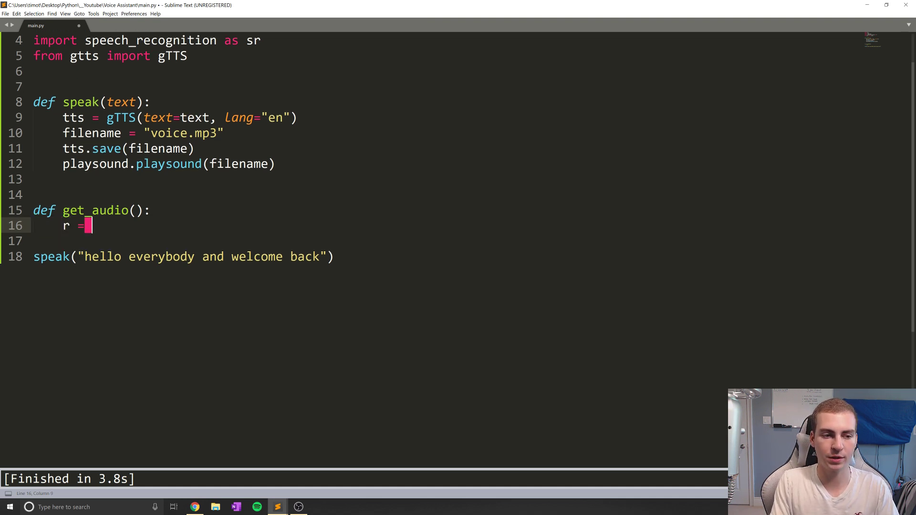
{"action": "scroll", "coordinate": [458, 182], "scroll_direction": "up", "scroll_amount": 1}
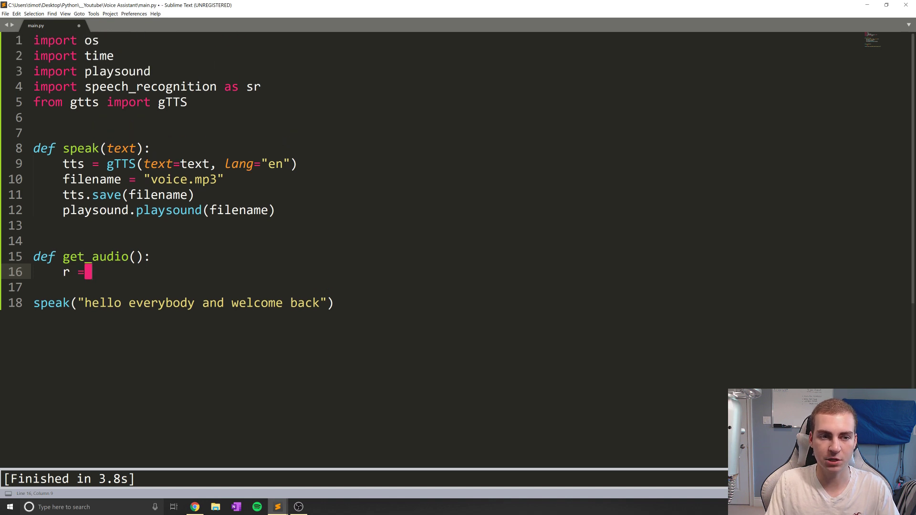
{"action": "type", "text": "sr.Re"}
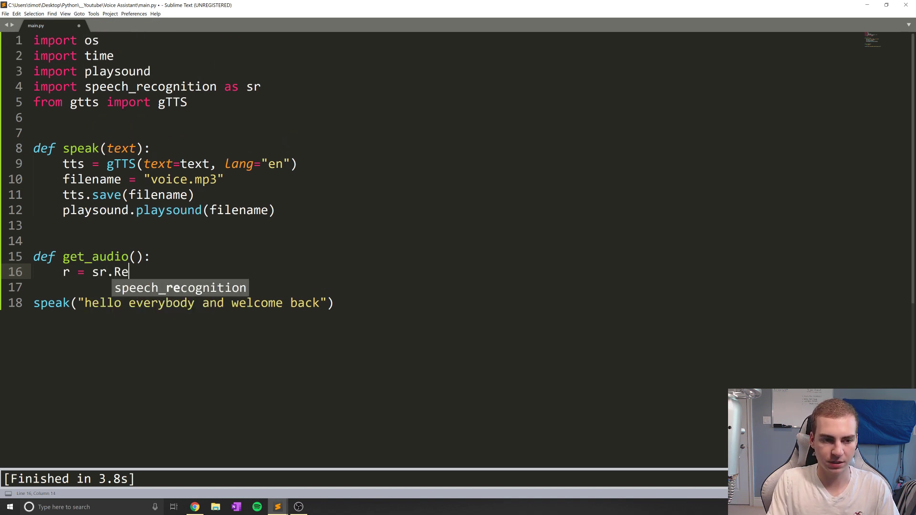
{"action": "type", "text": "cognizer"}
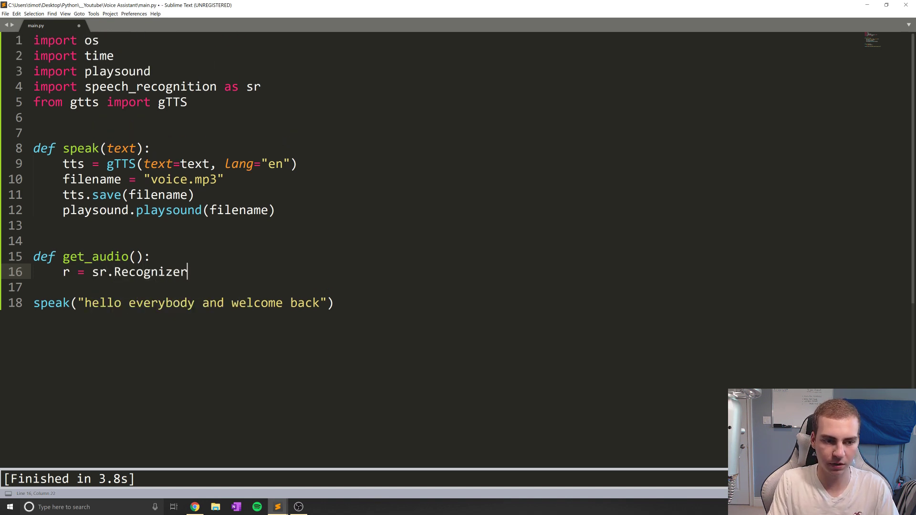
{"action": "type", "text": "()"}
{"action": "key", "text": "Return"}
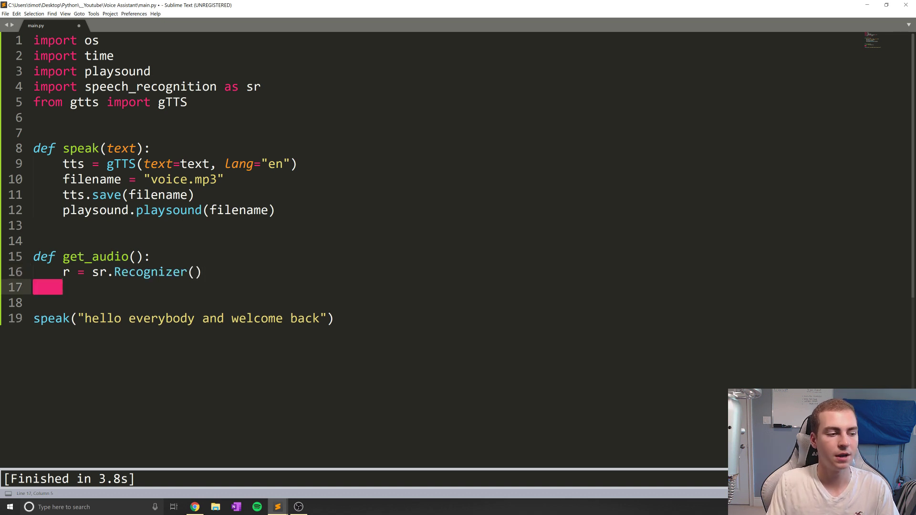
{"action": "type", "text": "with"}
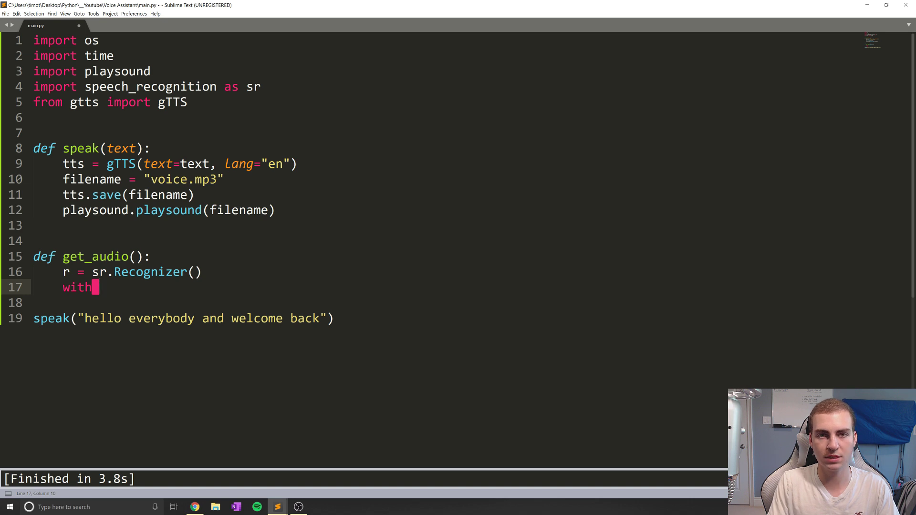
{"action": "type", "text": " sr."}
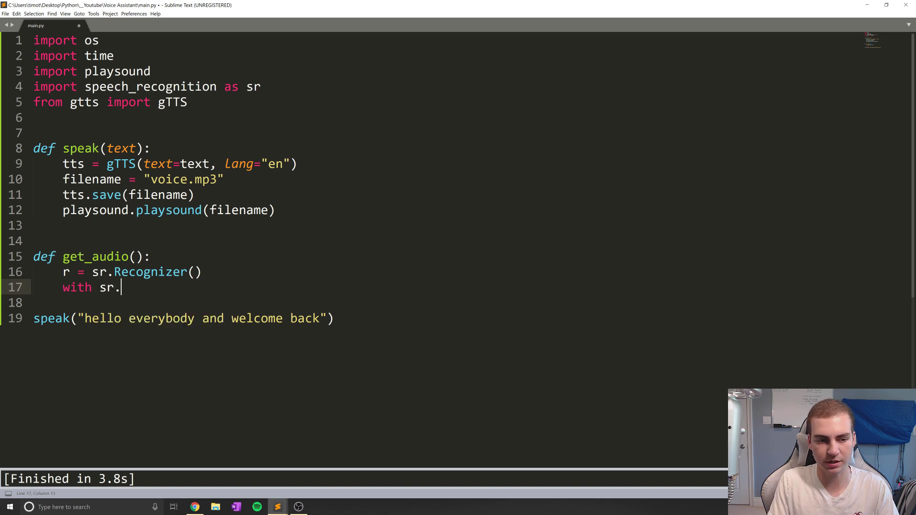
{"action": "type", "text": "Micr"}
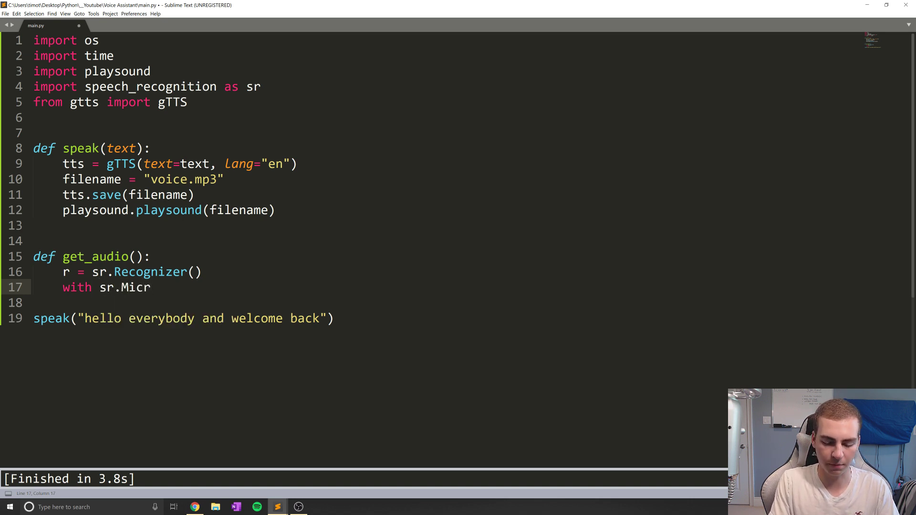
{"action": "type", "text": "ophone() as s"}
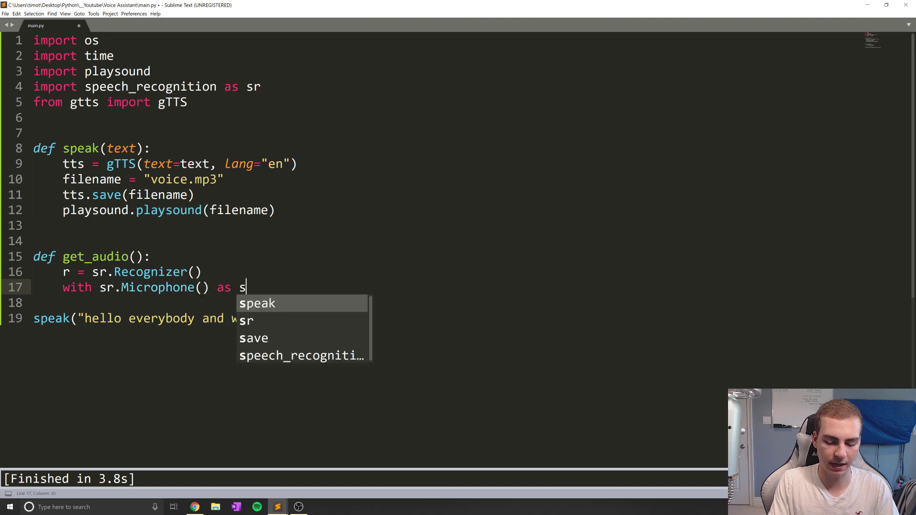
{"action": "type", "text": "ource:"}
{"action": "key", "text": "Return"}
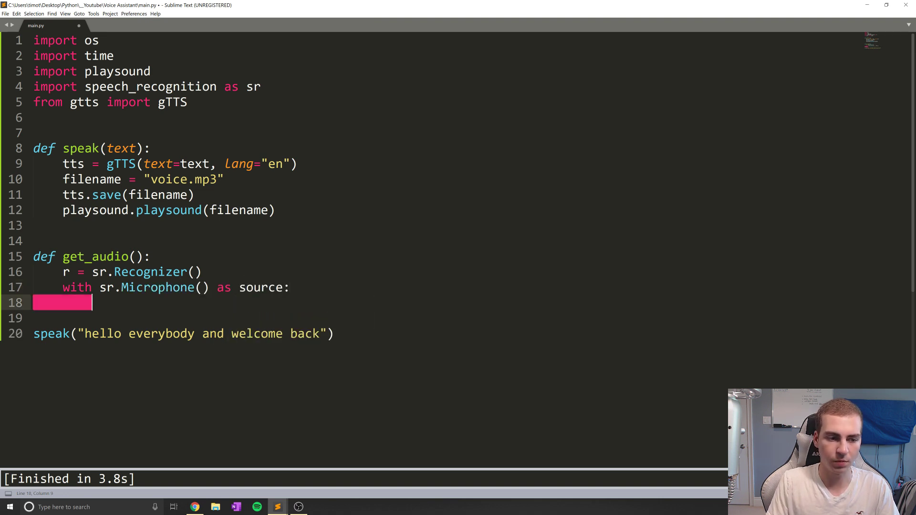
{"action": "scroll", "coordinate": [459, 188], "scroll_direction": "down", "scroll_amount": 1}
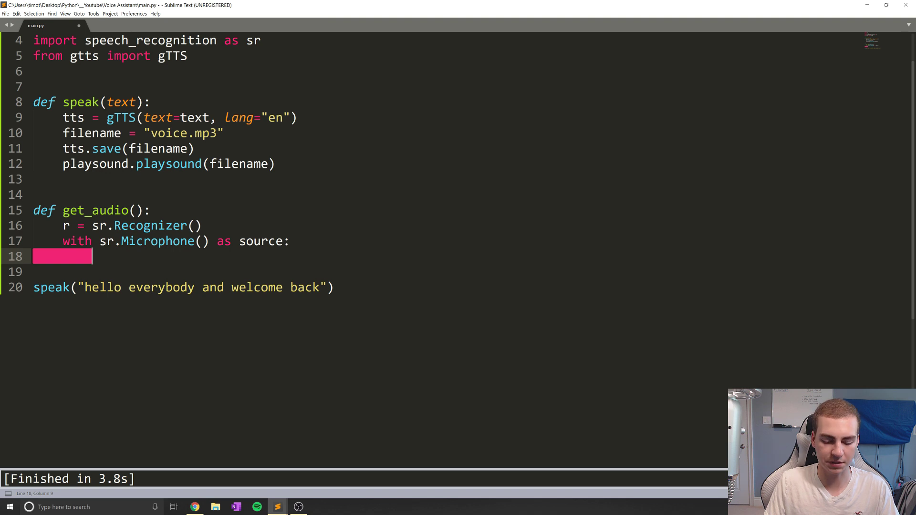
{"action": "type", "text": "audio = "}
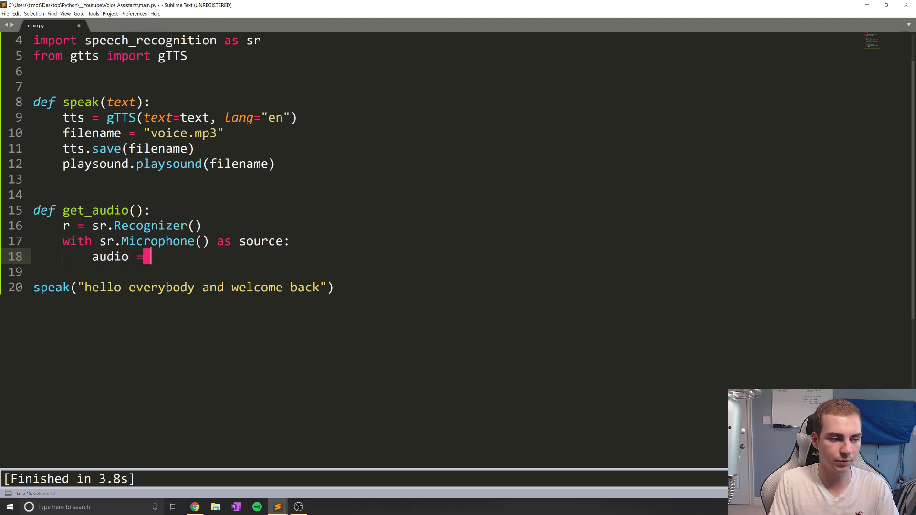
{"action": "type", "text": "r.listen()"}
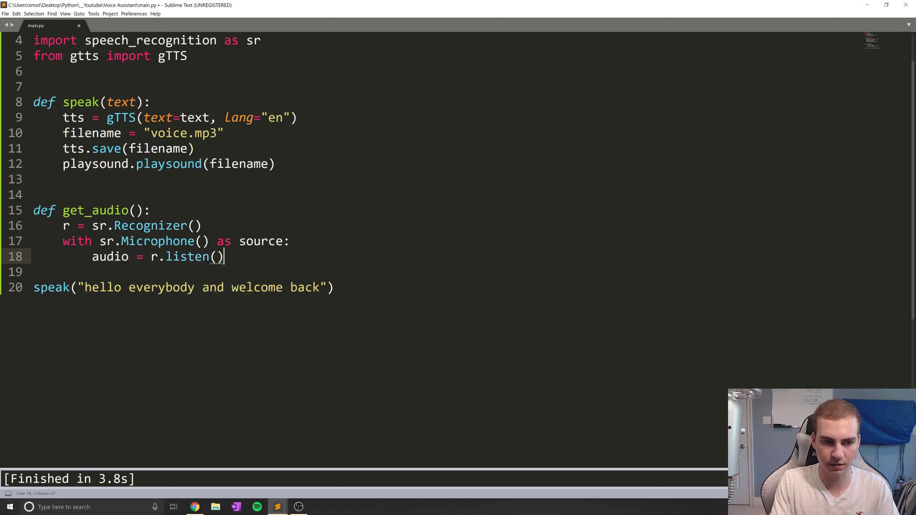
{"action": "key", "text": "Left"}
{"action": "type", "text": "source"}
{"action": "key", "text": "ctrl+s"}
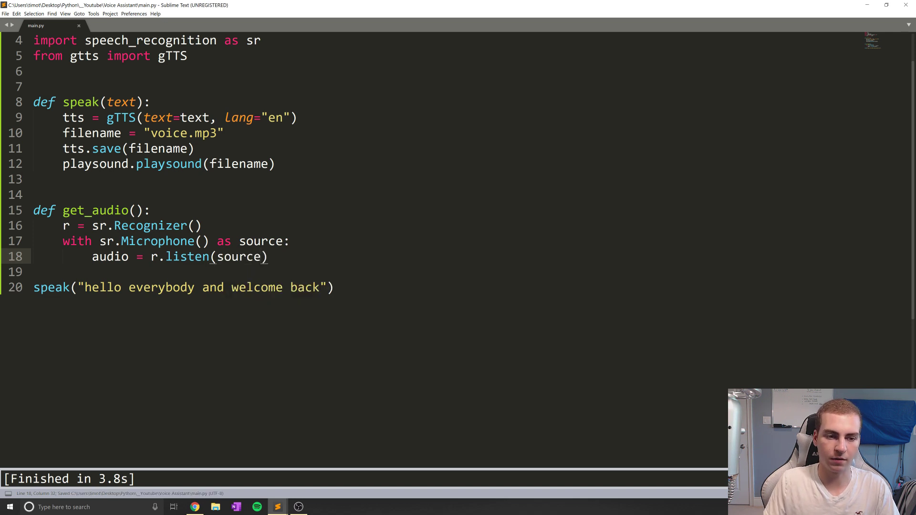
{"action": "key", "text": "Return"}
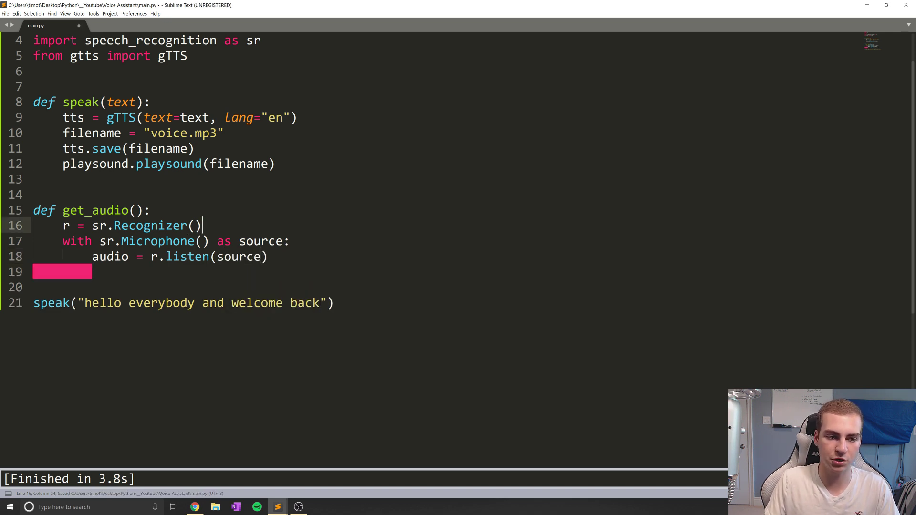
Highlight the Recognizer call and the source name while explaining, then return to line 18
{"action": "left_click_drag", "start_coordinate": [202, 226], "coordinate": [98, 225]}
{"action": "left_click", "coordinate": [262, 256]}
{"action": "left_click_drag", "start_coordinate": [284, 241], "coordinate": [99, 241]}
{"action": "left_click", "coordinate": [269, 256]}
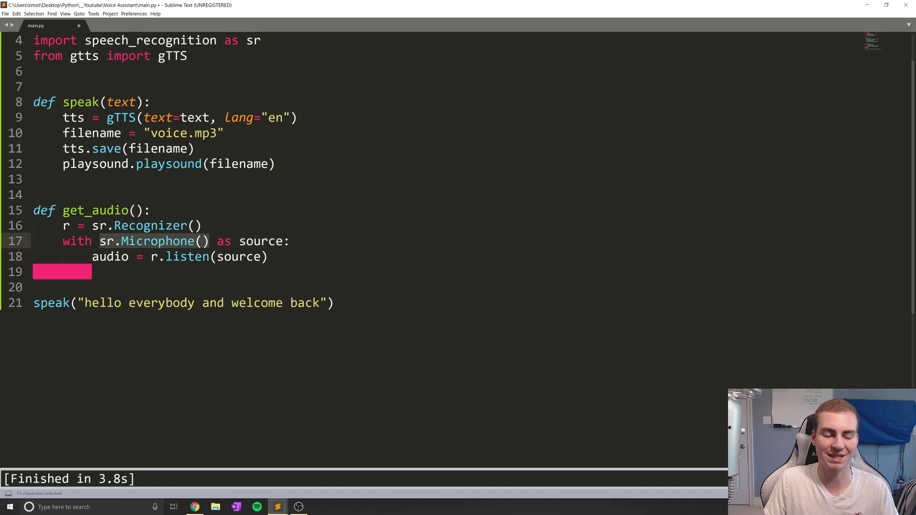
{"action": "left_click", "coordinate": [268, 256]}
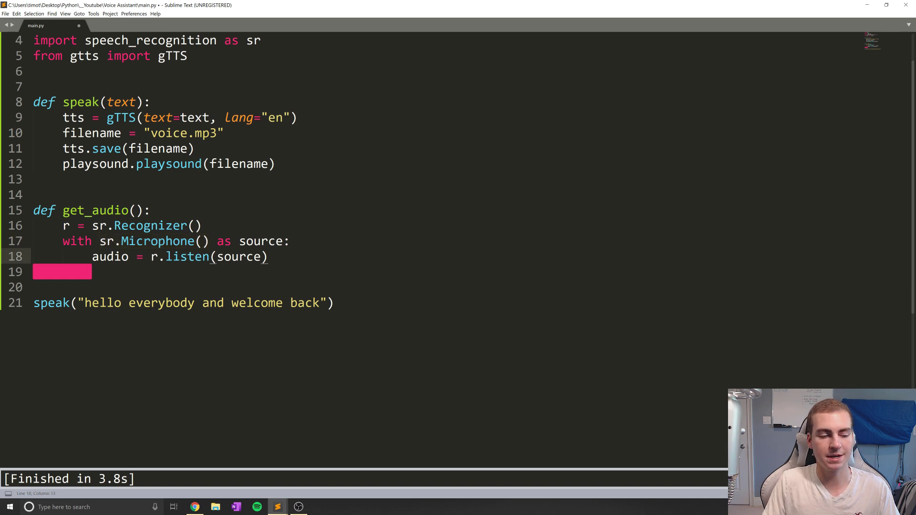
Initialise said = "" and start a try: block with an indented body line, saving main.py
{"action": "key", "text": "Return"}
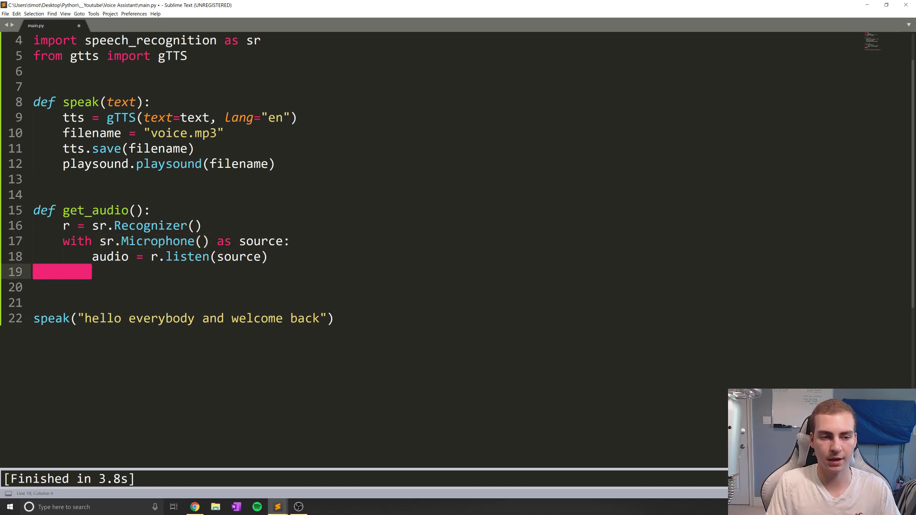
{"action": "type", "text": "said = \""}
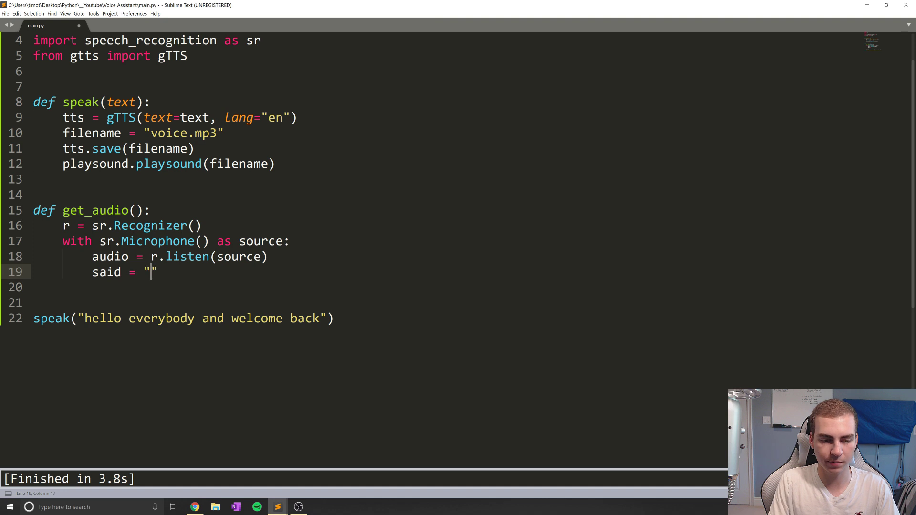
{"action": "type", "text": "\""}
{"action": "key", "text": "ctrl+s"}
{"action": "key", "text": "Return"}
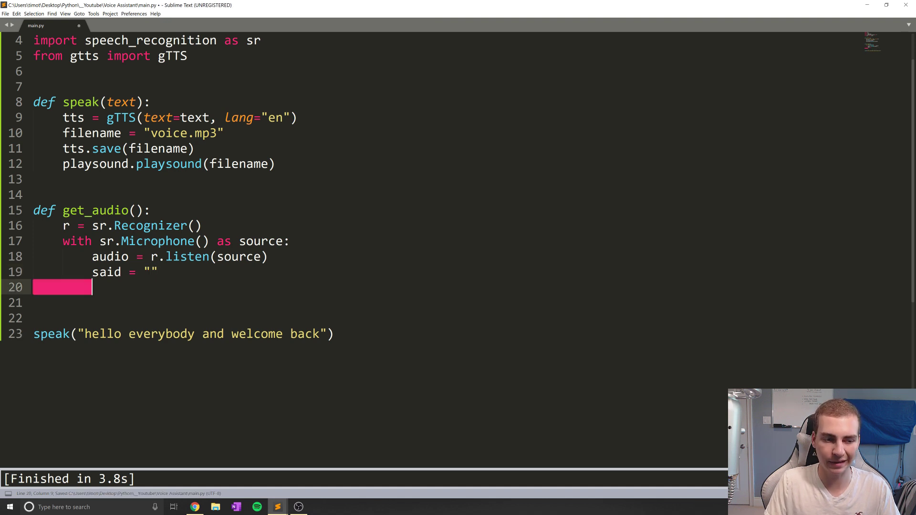
{"action": "key", "text": "Return"}
{"action": "type", "text": "try"}
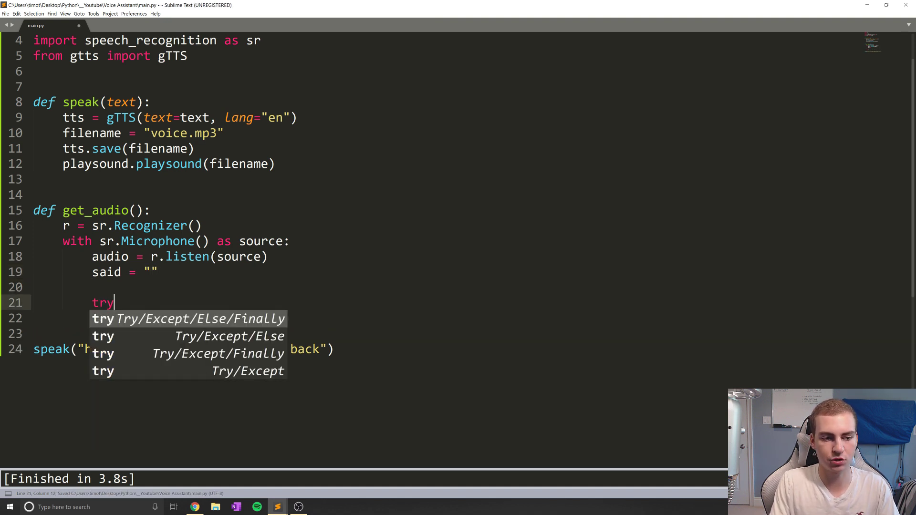
{"action": "type", "text": ":"}
{"action": "key", "text": "Return"}
{"action": "key", "text": "Return"}
{"action": "type", "text": "exce"}
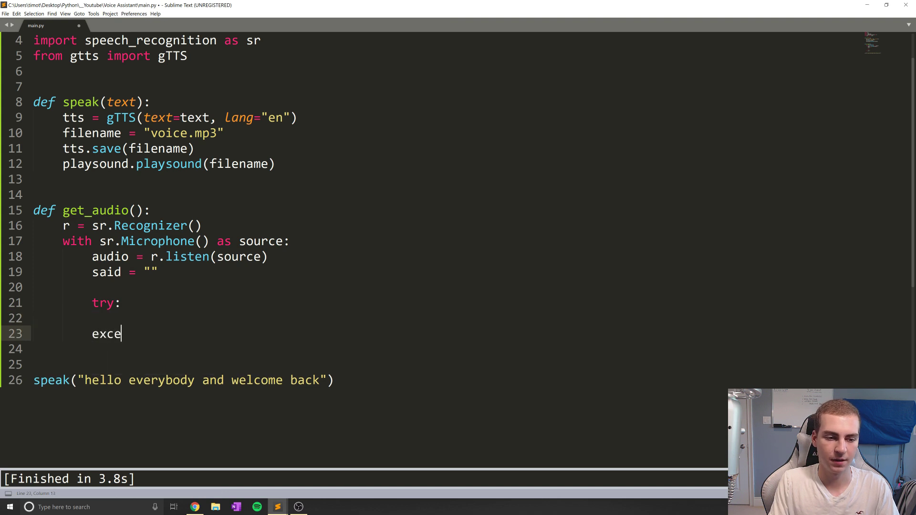
{"action": "type", "text": "pt:"}
{"action": "key", "text": "Up"}
{"action": "key", "text": "Tab"}
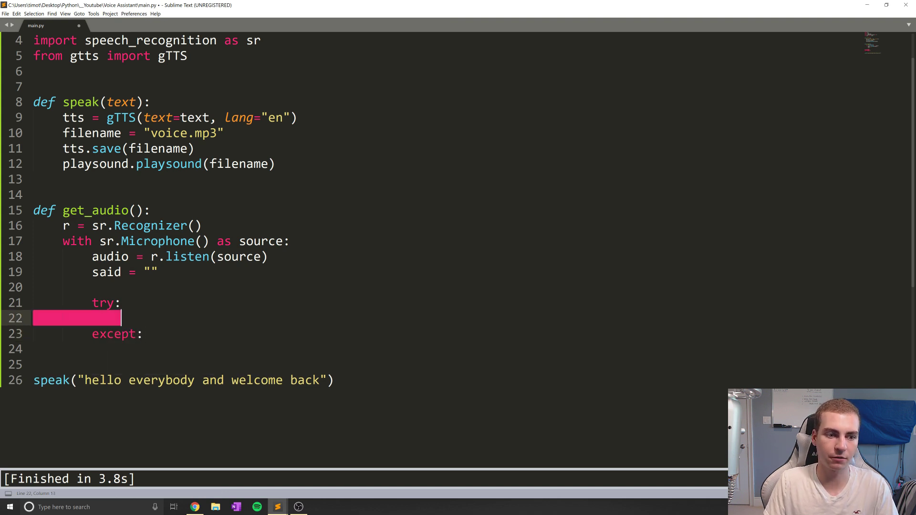
{"action": "scroll", "coordinate": [458, 210], "scroll_direction": "down", "scroll_amount": 1}
{"action": "type", "text": "s"}
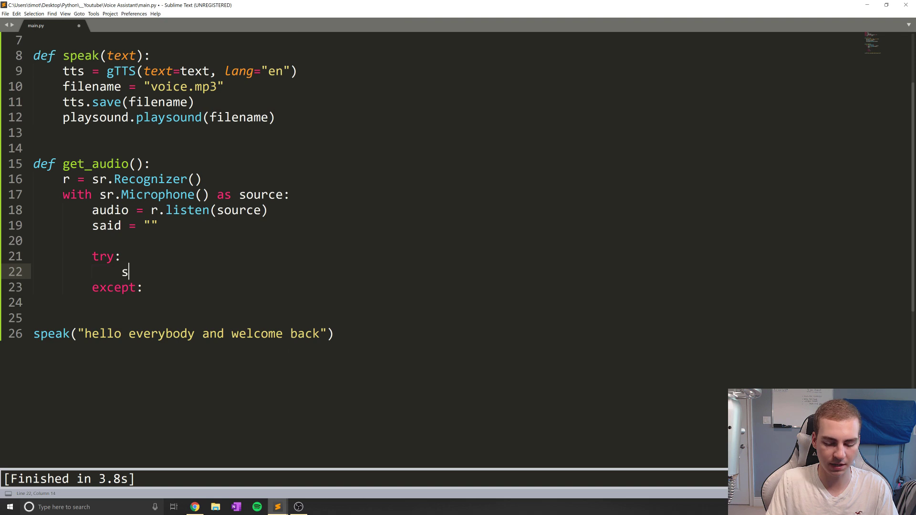
{"action": "type", "text": "aid ="}
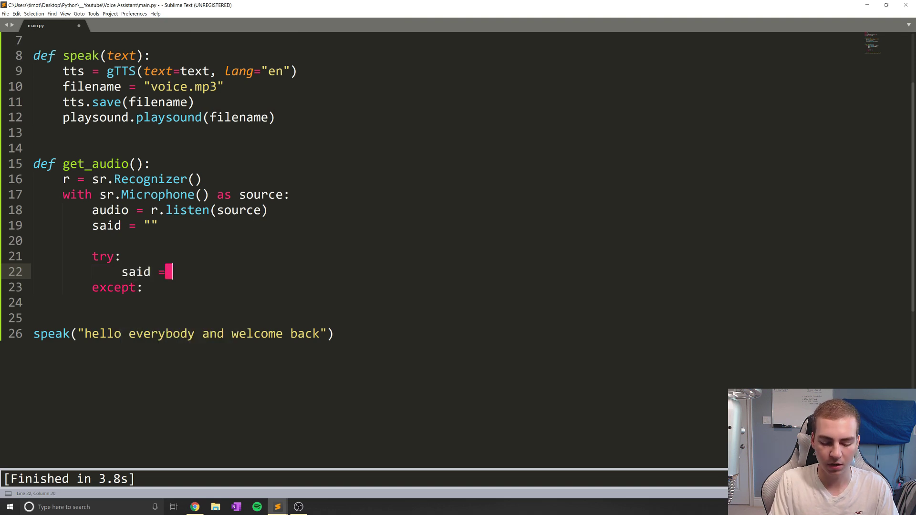
{"action": "type", "text": " r.recognize_"}
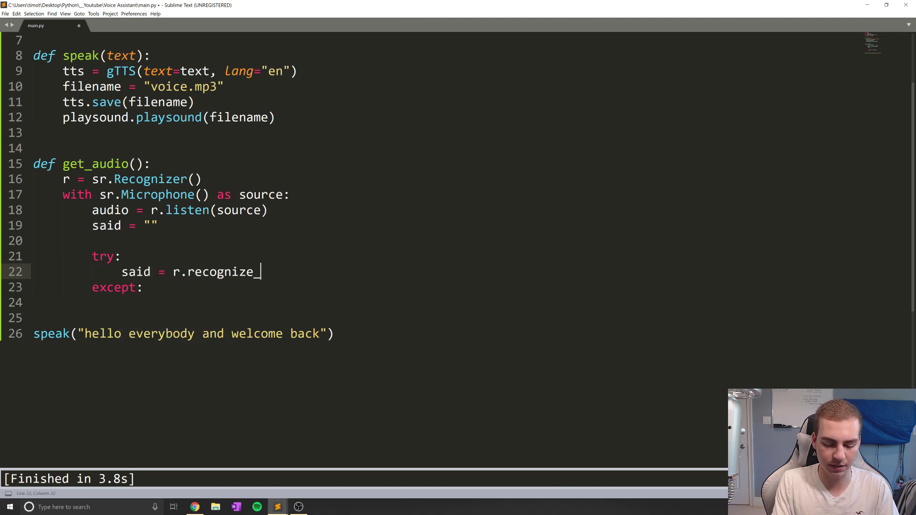
{"action": "type", "text": "sound"}
Write said = r.recognize_google(audio) inside the try block
{"action": "key", "text": "BackSpace"}
{"action": "key", "text": "BackSpace"}
{"action": "key", "text": "BackSpace"}
{"action": "key", "text": "BackSpace"}
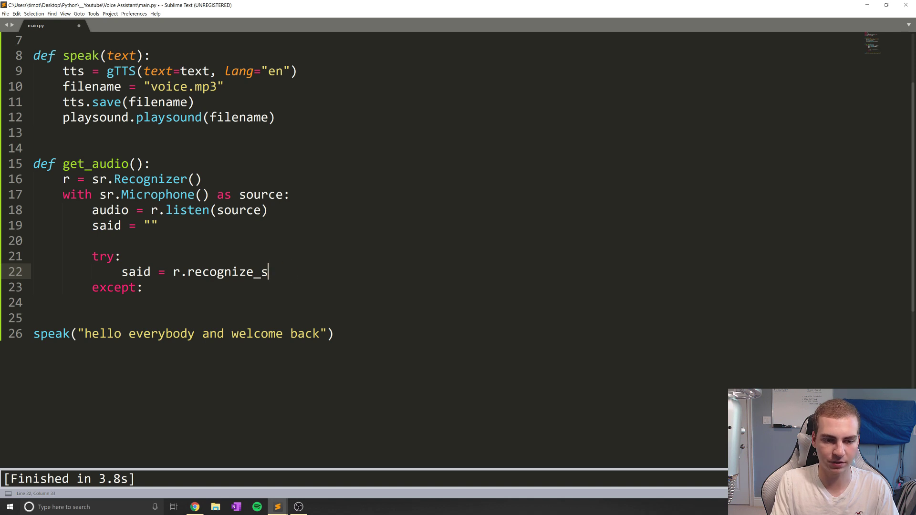
{"action": "key", "text": "BackSpace"}
{"action": "type", "text": "google()"}
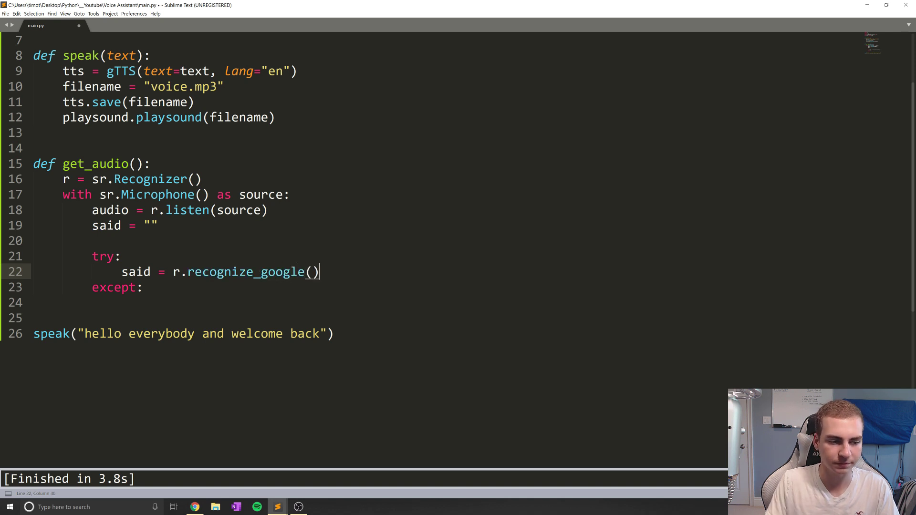
{"action": "key", "text": "Left"}
{"action": "type", "text": "audio"}
{"action": "key", "text": "Escape"}
{"action": "key", "text": "Right"}
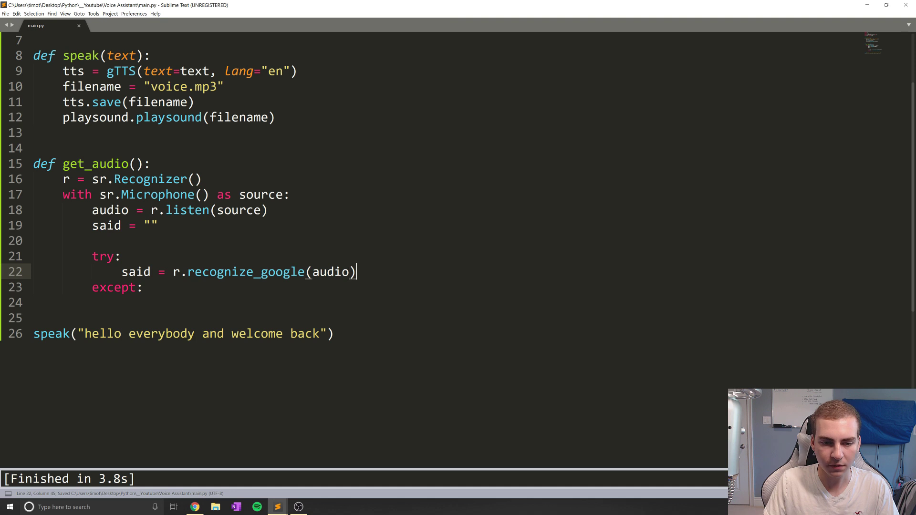
{"action": "scroll", "coordinate": [179, 186], "scroll_direction": "down", "scroll_amount": 1}
{"action": "key", "text": "Left"}
{"action": "key", "text": "Left"}
{"action": "key", "text": "Left"}
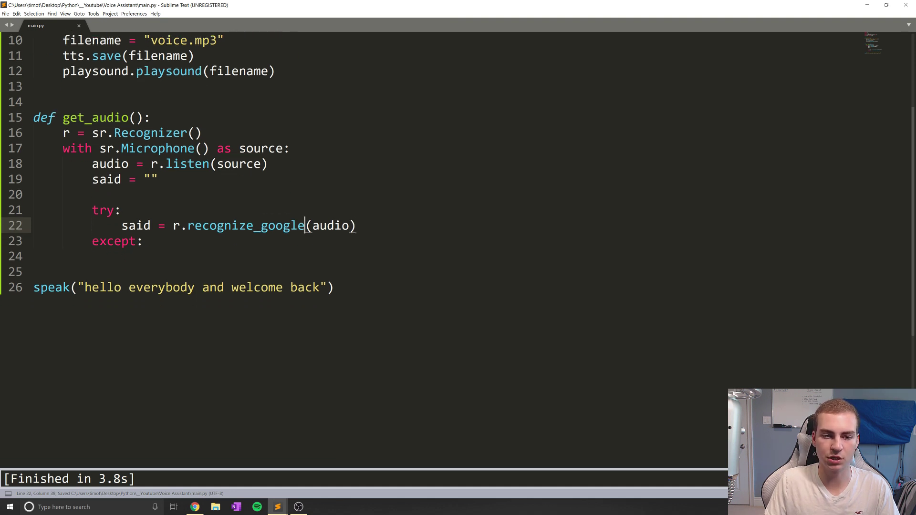
{"action": "key", "text": "shift+Left"}
{"action": "key", "text": "shift+Left"}
{"action": "key", "text": "shift+Left"}
{"action": "key", "text": "Down"}
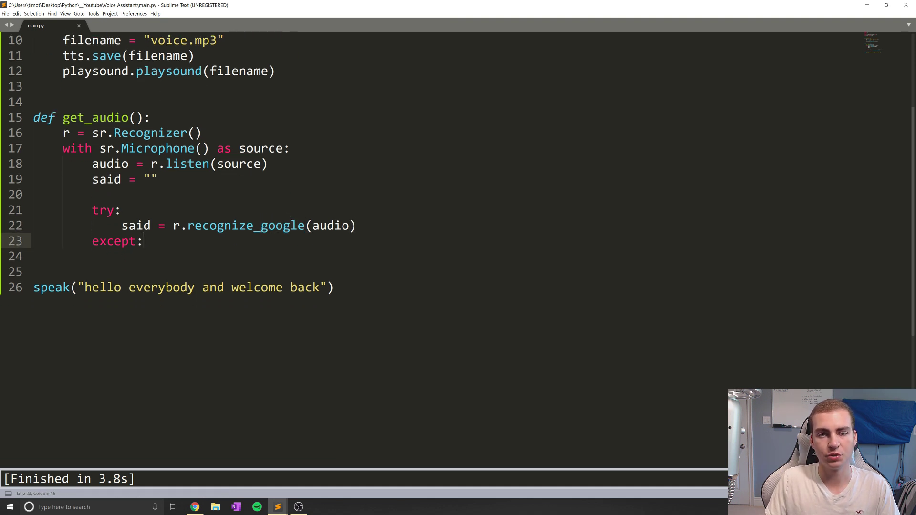
{"action": "scroll", "coordinate": [358, 215], "scroll_direction": "up", "scroll_amount": 2}
{"action": "scroll", "coordinate": [358, 215], "scroll_direction": "down", "scroll_amount": 2}
{"action": "scroll", "coordinate": [358, 215], "scroll_direction": "up", "scroll_amount": 2}
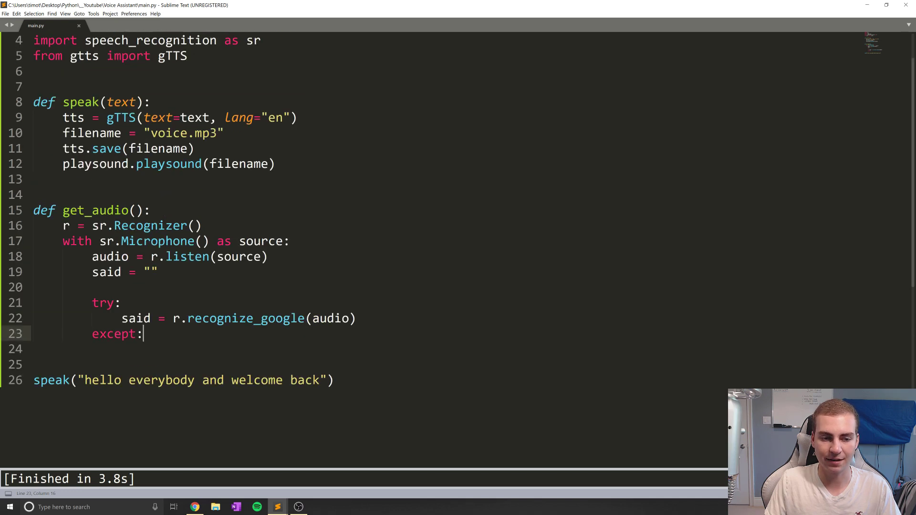
{"action": "scroll", "coordinate": [358, 215], "scroll_direction": "up", "scroll_amount": 1}
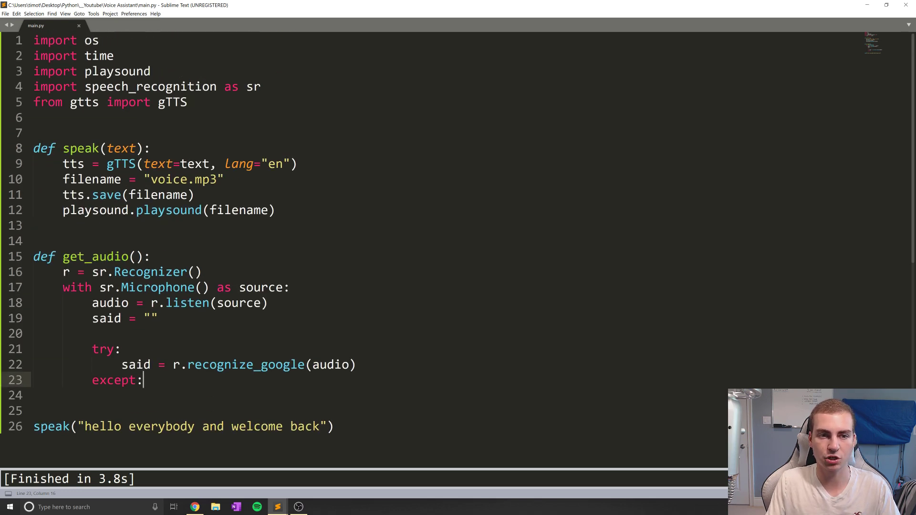
{"action": "left_click_drag", "start_coordinate": [261, 87], "coordinate": [106, 86]}
Add print(said) after the recognize line, begin the except: clause, and save
{"action": "left_click", "coordinate": [357, 364]}
{"action": "scroll", "coordinate": [356, 364], "scroll_direction": "down", "scroll_amount": 3}
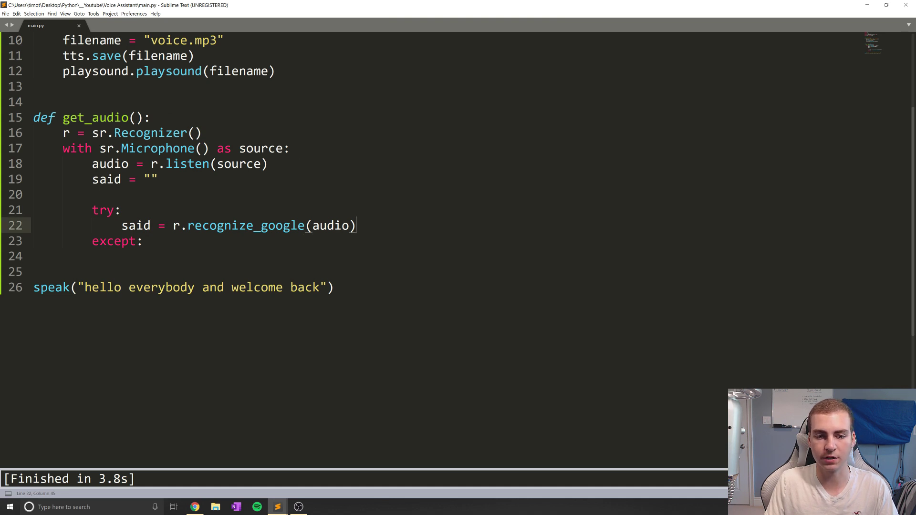
{"action": "key", "text": "Return"}
{"action": "type", "text": "p"}
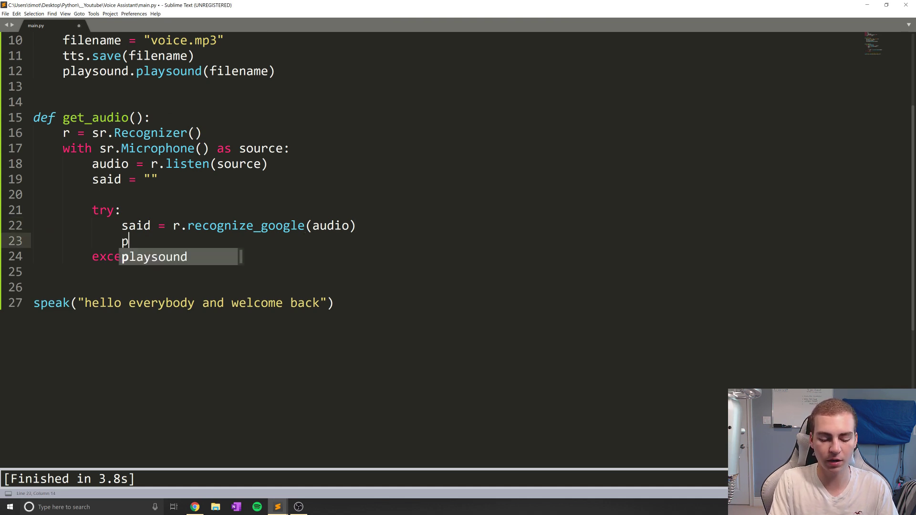
{"action": "type", "text": "rint(said"}
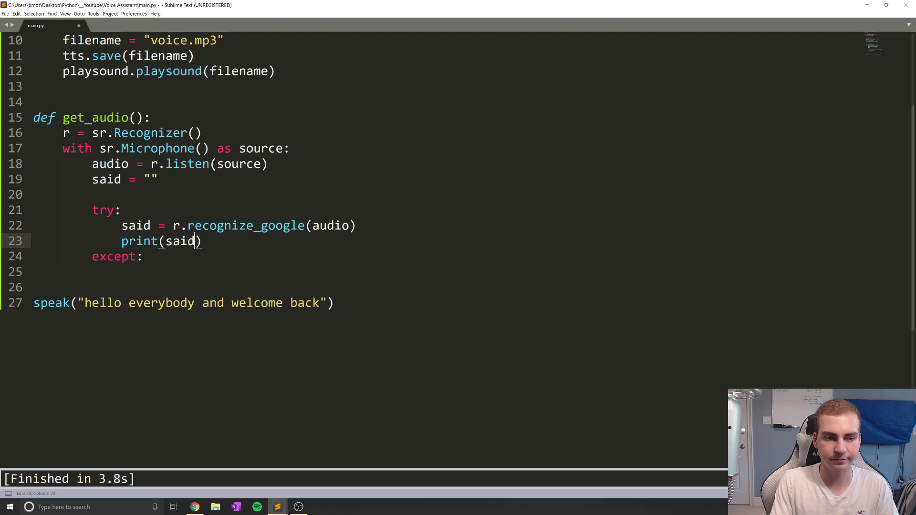
{"action": "key", "text": "ctrl+s"}
{"action": "key", "text": "Down"}
{"action": "key", "text": "Down"}
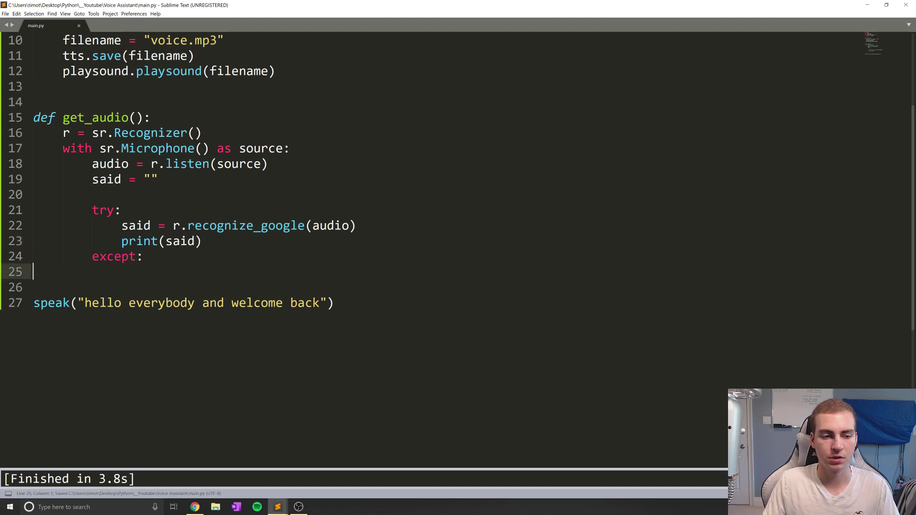
{"action": "scroll", "coordinate": [459, 172], "scroll_direction": "down", "scroll_amount": 1}
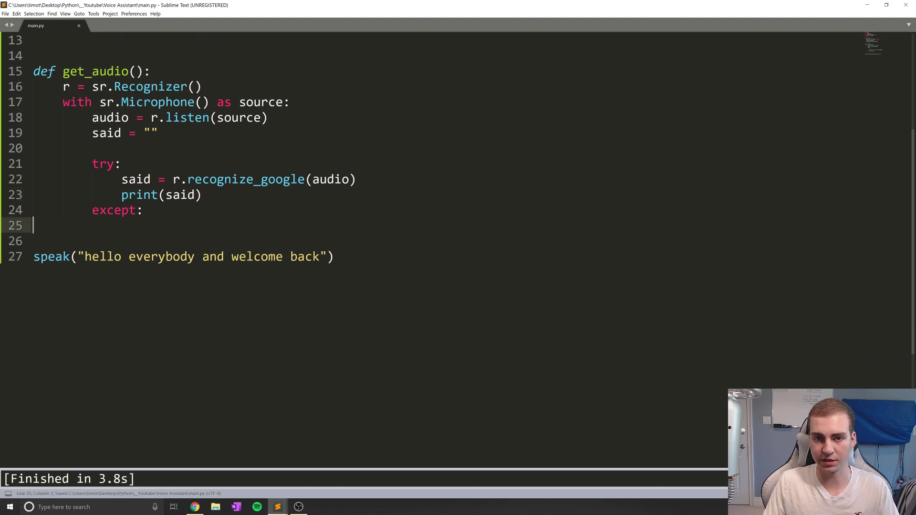
Change the clause to 'except Exception as e:' with an indented body line
{"action": "key", "text": "Tab"}
{"action": "key", "text": "Tab"}
{"action": "key", "text": "Tab"}
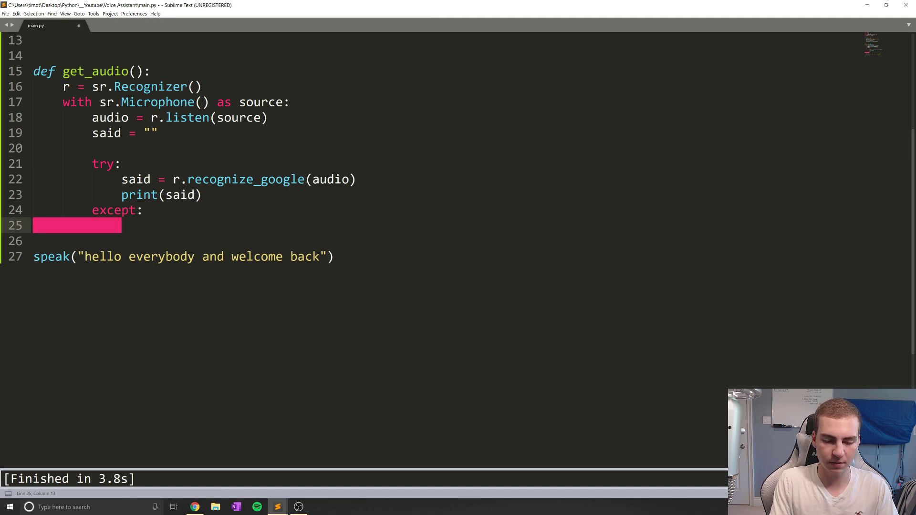
{"action": "key", "text": "Up"}
{"action": "key", "text": "End"}
{"action": "key", "text": "Left"}
{"action": "type", "text": "E"}
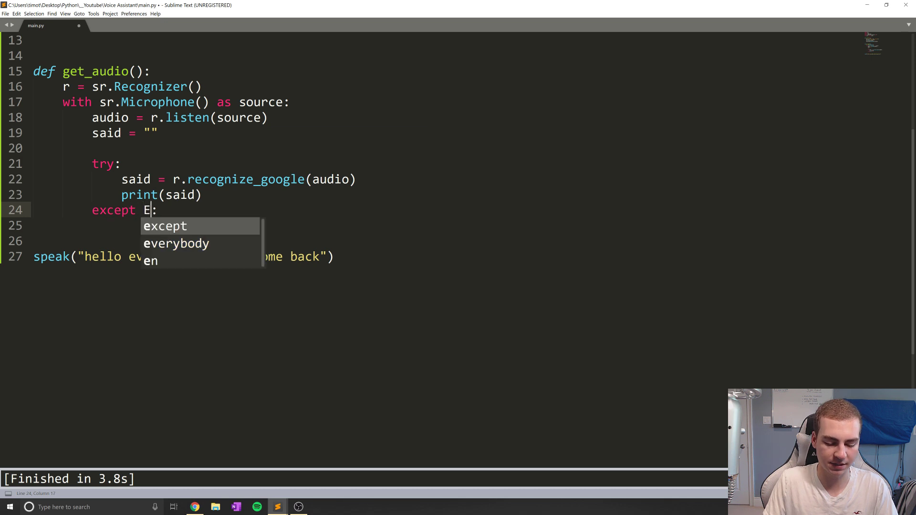
{"action": "type", "text": "xception as e"}
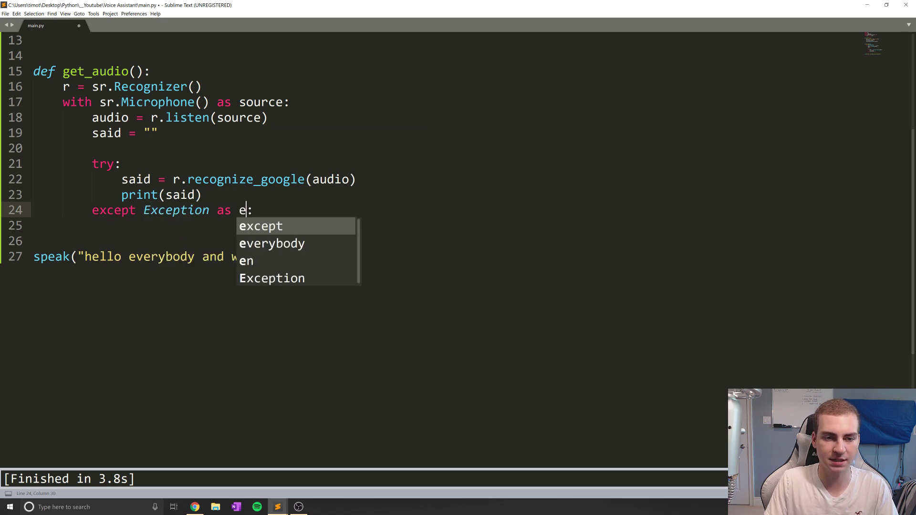
{"action": "key", "text": "End"}
{"action": "key", "text": "Return"}
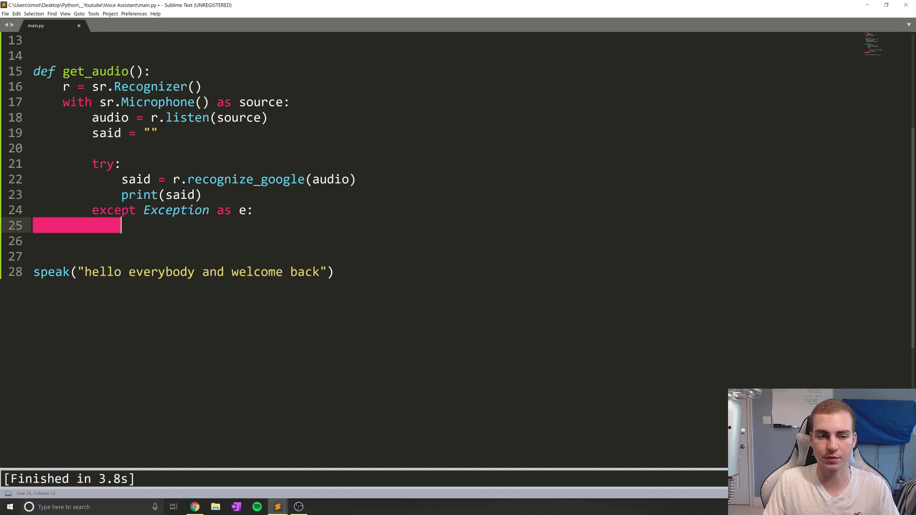
{"action": "key", "text": "Up"}
{"action": "key", "text": "Up"}
{"action": "key", "text": "End"}
{"action": "scroll", "coordinate": [358, 215], "scroll_direction": "up", "scroll_amount": 1}
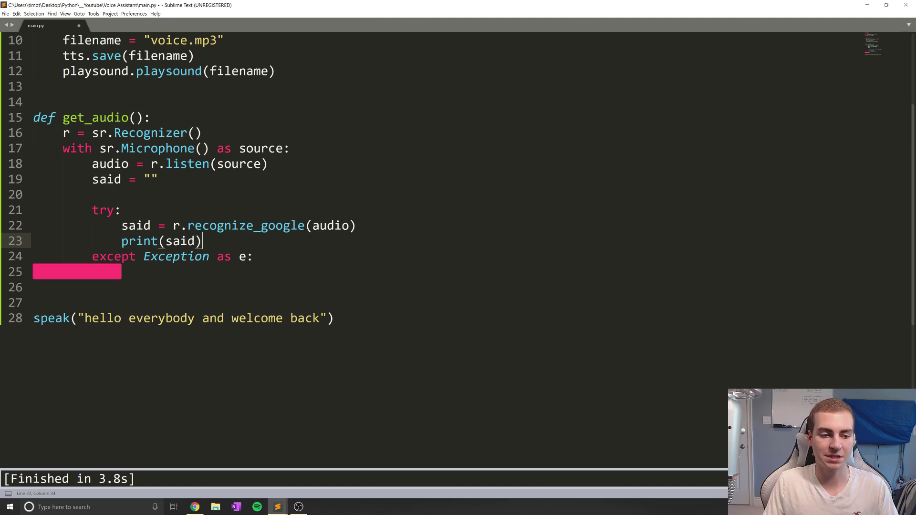
{"action": "key", "text": "Down"}
{"action": "key", "text": "Down"}
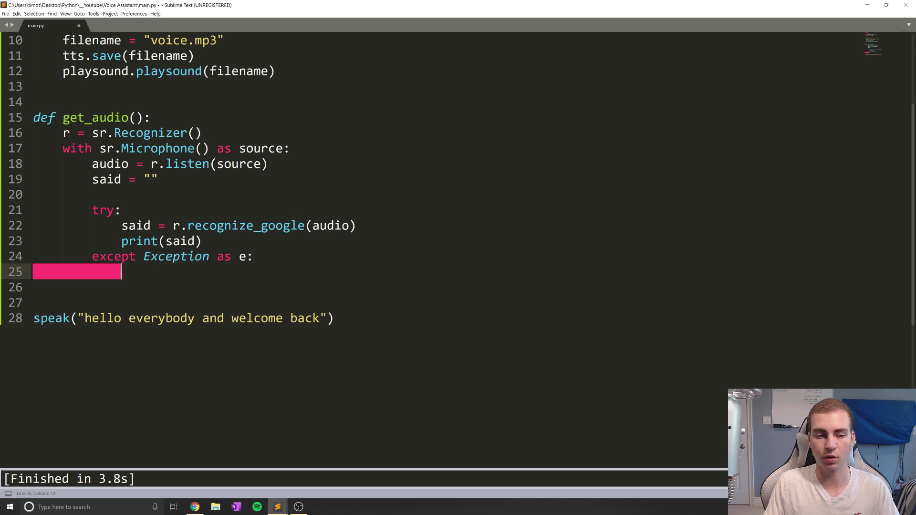
{"action": "type", "text": "print(\""}
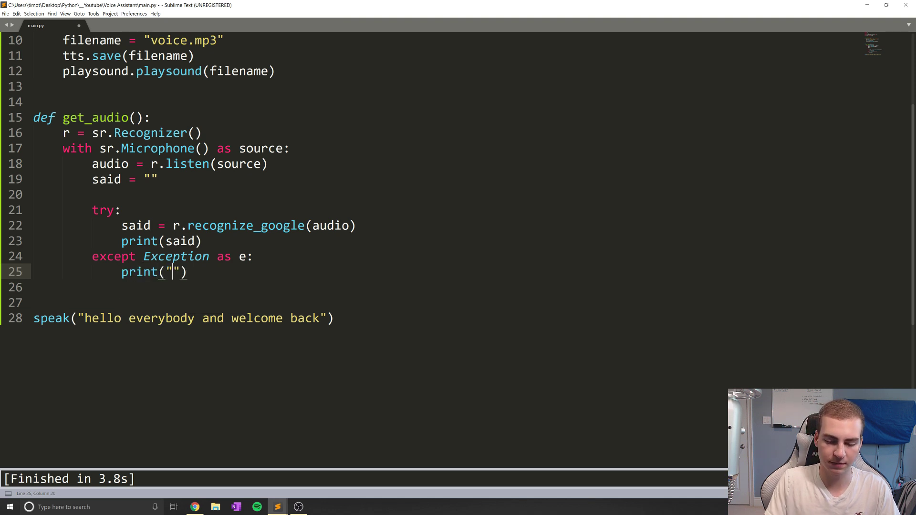
{"action": "type", "text": "Exception"}
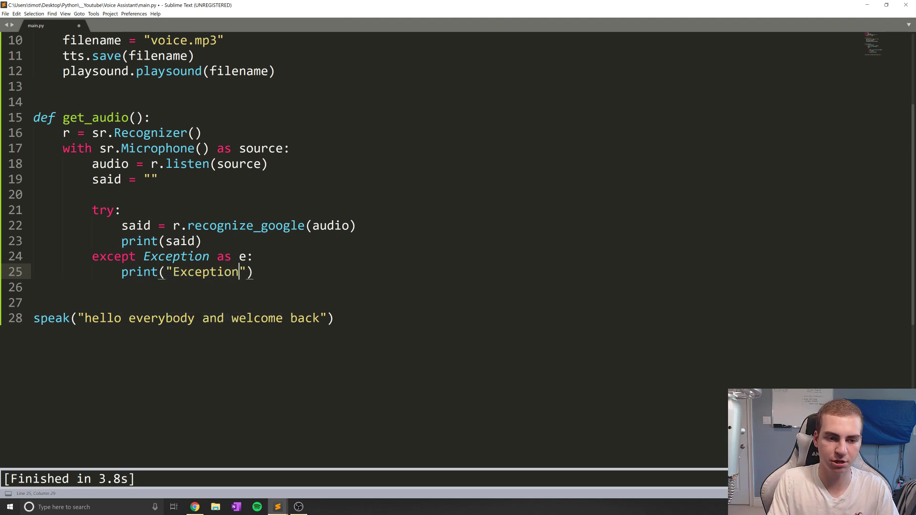
Add print("Exception: " + str(e)) inside the except block and save
{"action": "key", "text": "Right"}
{"action": "type", "text": "+ str("}
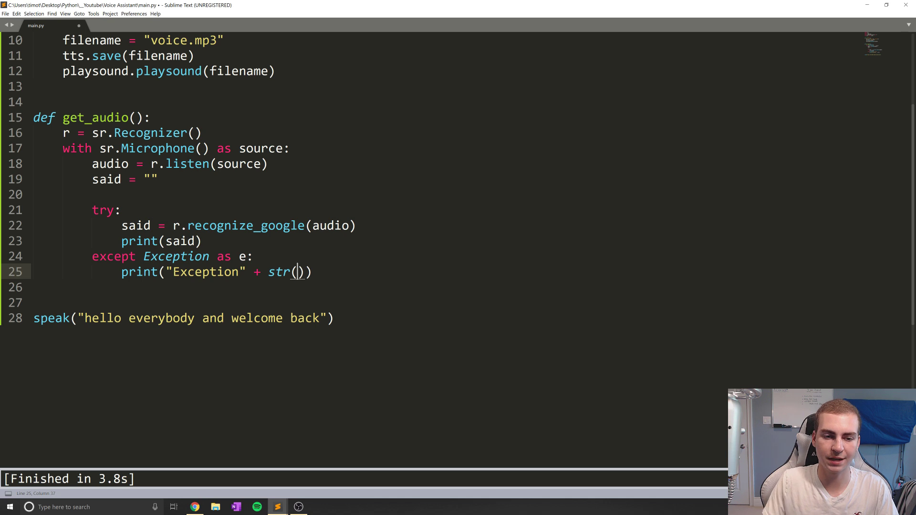
{"action": "type", "text": "e"}
{"action": "key", "text": "ctrl+s"}
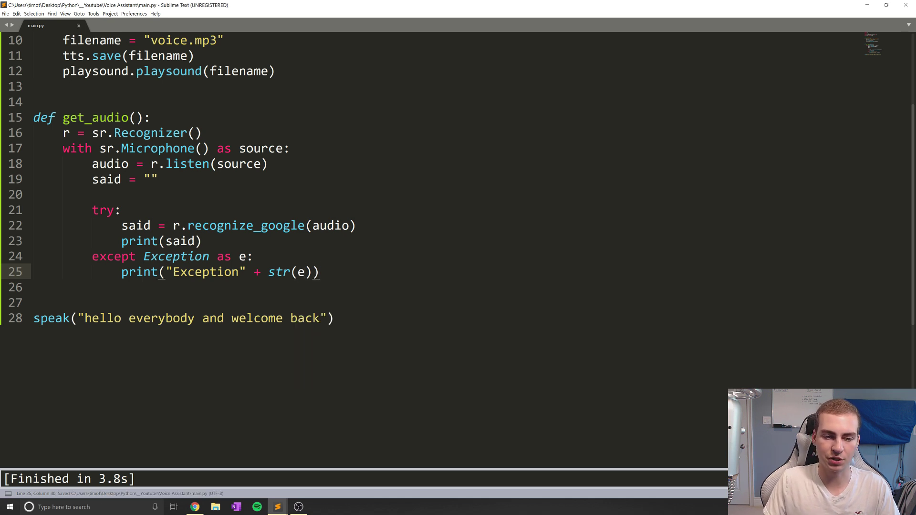
{"action": "left_click_drag", "start_coordinate": [319, 272], "coordinate": [262, 272]}
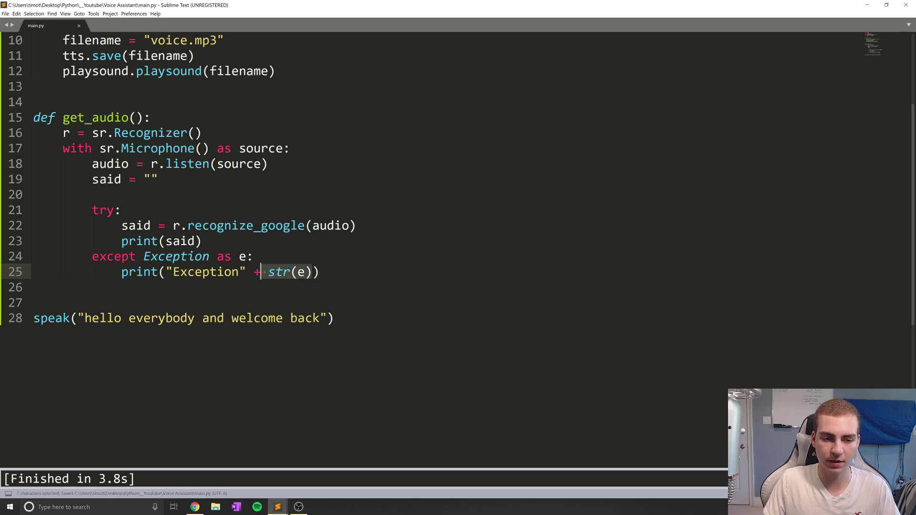
{"action": "left_click", "coordinate": [239, 272]}
{"action": "type", "text": ":"}
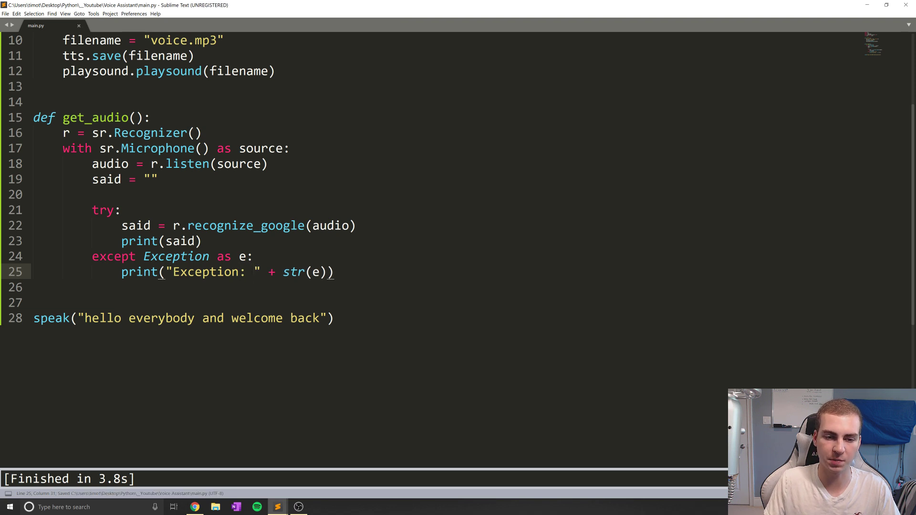
{"action": "key", "text": "Down"}
{"action": "key", "text": "Down"}
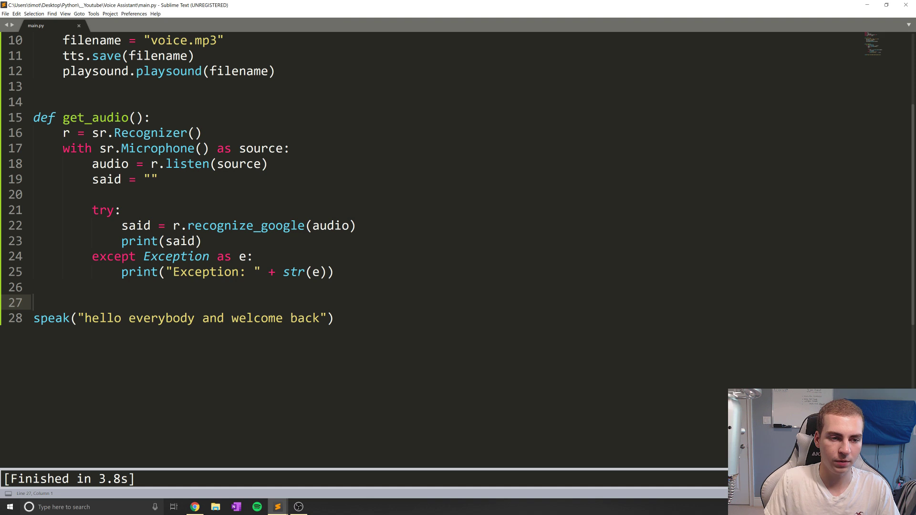
Add 'return said' at function-body level, highlighting the function while explaining
{"action": "key", "text": "Up"}
{"action": "key", "text": "Up"}
{"action": "key", "text": "End"}
{"action": "key", "text": "Return"}
{"action": "key", "text": "Return"}
{"action": "key", "text": "BackSpace"}
{"action": "key", "text": "BackSpace"}
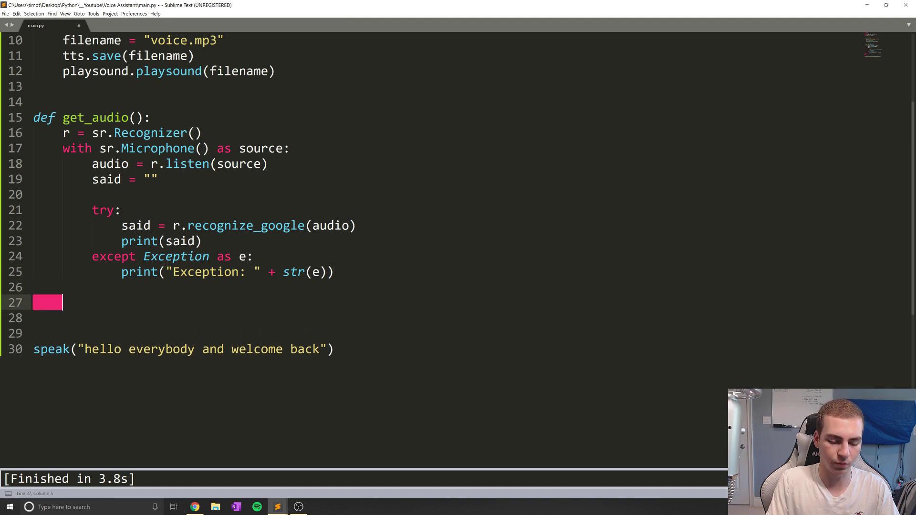
{"action": "type", "text": "return said"}
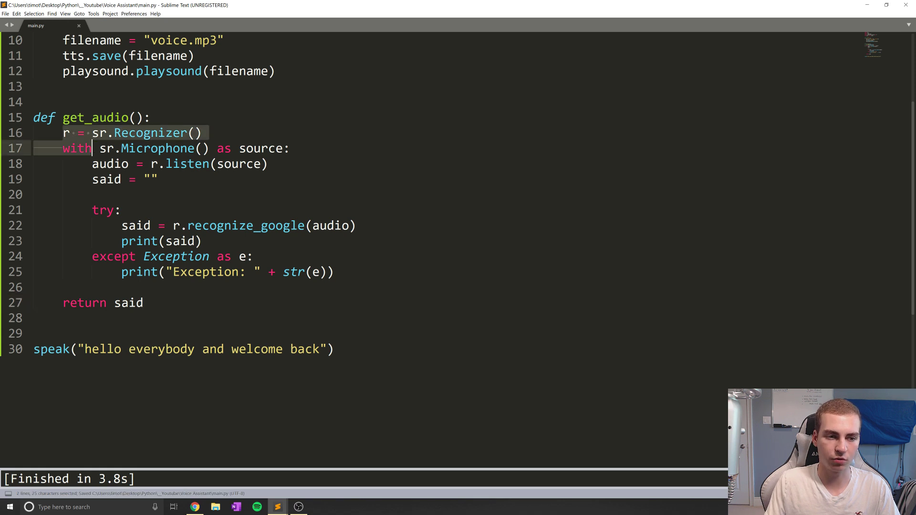
{"action": "left_click_drag", "start_coordinate": [92, 133], "coordinate": [215, 257]}
{"action": "left_click", "coordinate": [147, 302]}
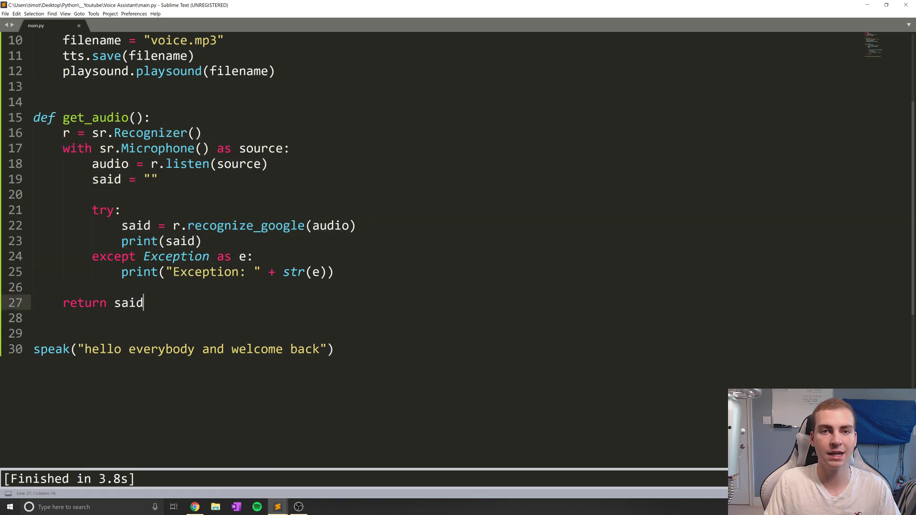
{"action": "left_click_drag", "start_coordinate": [122, 225], "coordinate": [272, 272]}
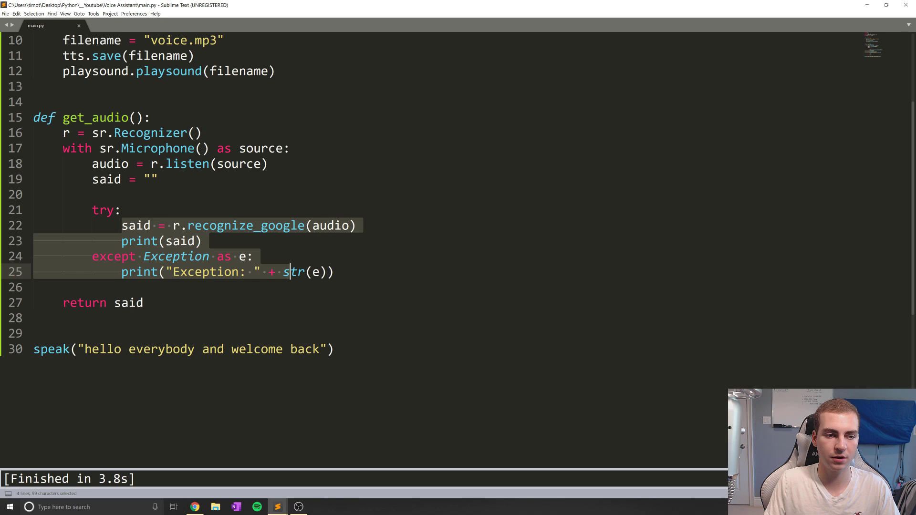
{"action": "left_click_drag", "start_coordinate": [158, 179], "coordinate": [145, 180]}
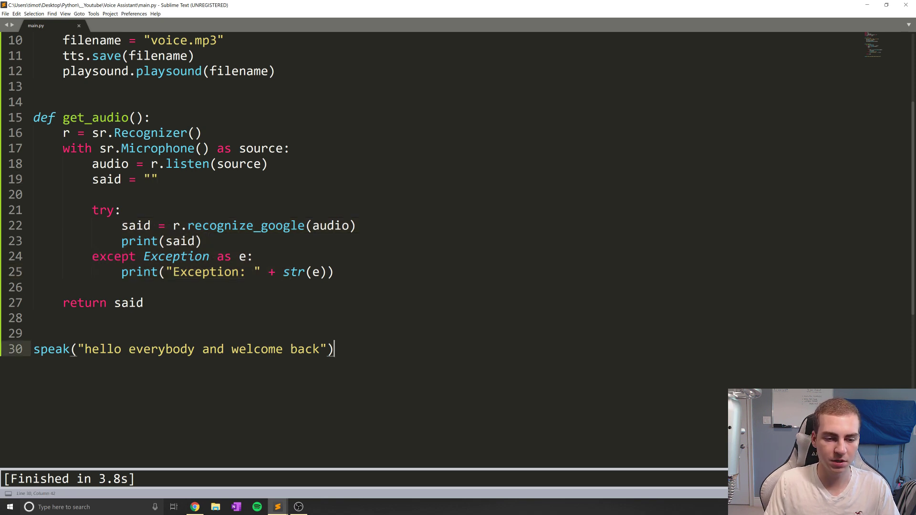
Shorten the spoken message to "hello", add a get_audio() call on the last line, and save
{"action": "left_click_drag", "start_coordinate": [334, 350], "coordinate": [33, 349]}
{"action": "key", "text": "End"}
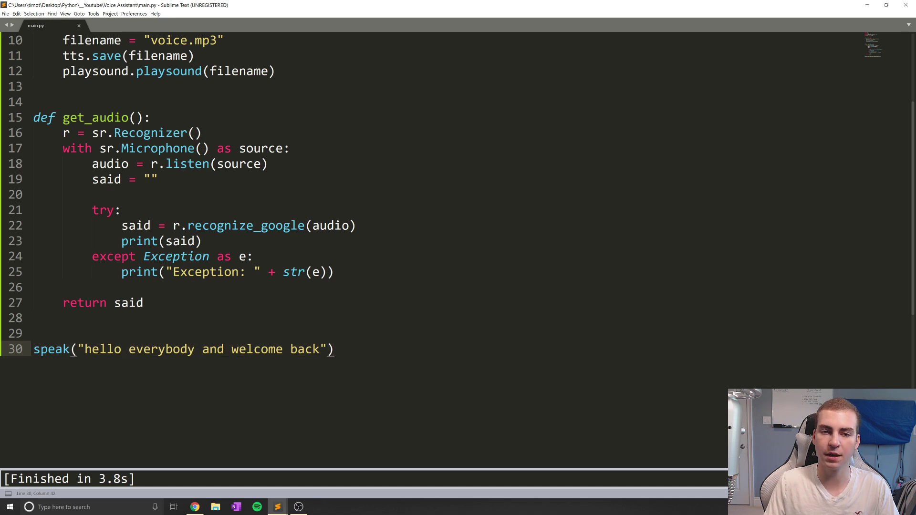
{"action": "key", "text": "Return"}
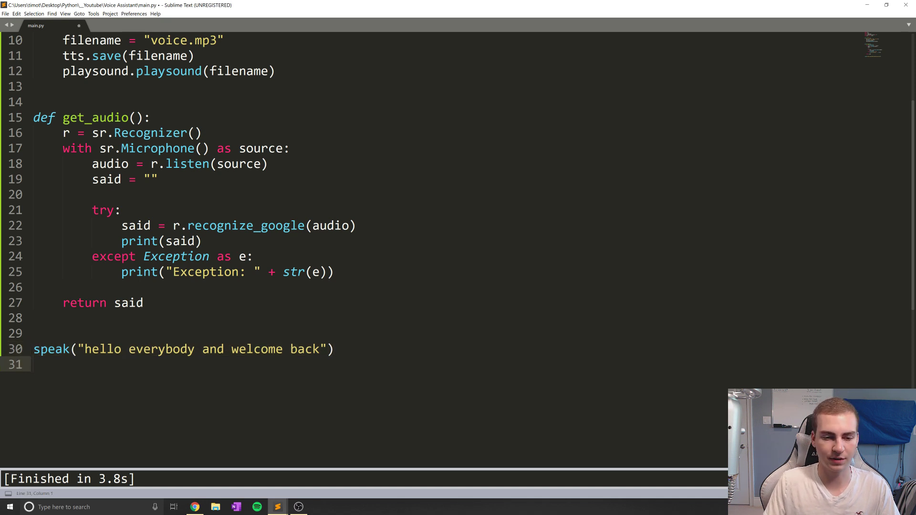
{"action": "left_click_drag", "start_coordinate": [320, 349], "coordinate": [123, 349]}
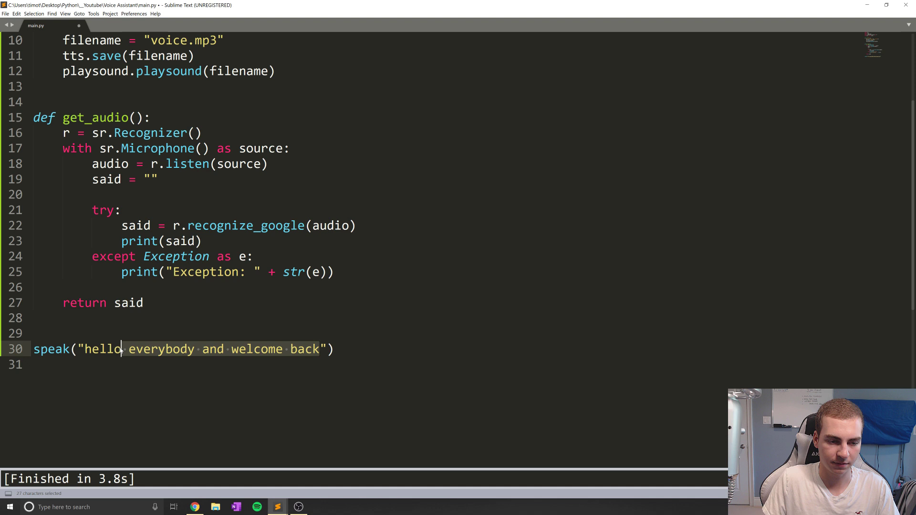
{"action": "key", "text": "BackSpace"}
{"action": "key", "text": "End"}
{"action": "key", "text": "Down"}
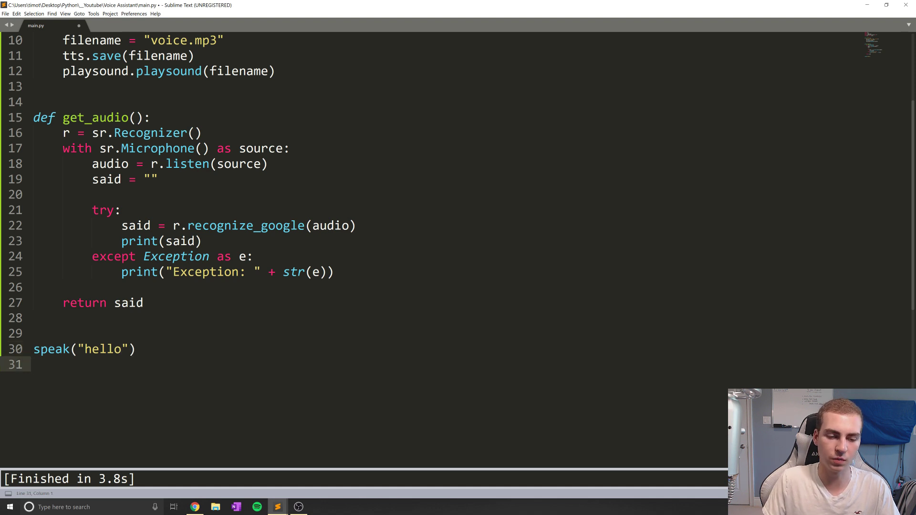
{"action": "type", "text": "get"}
{"action": "key", "text": "Tab"}
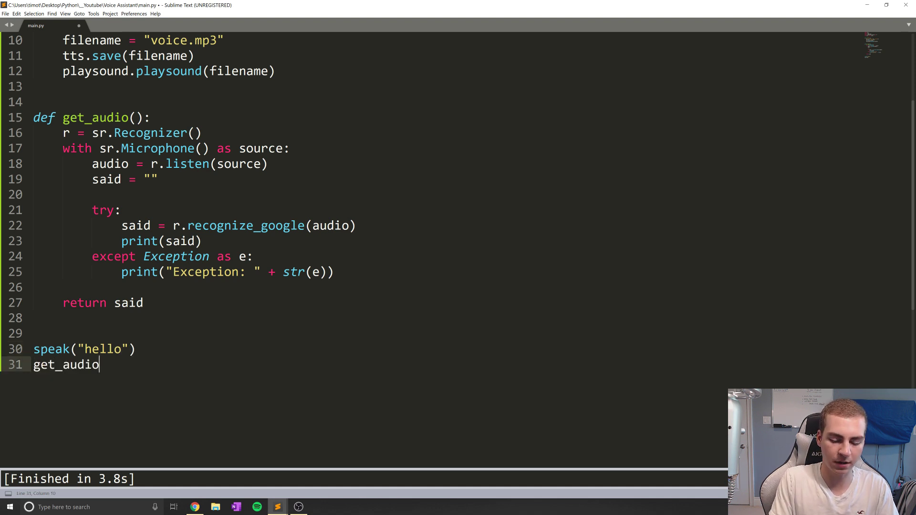
{"action": "type", "text": "()"}
{"action": "key", "text": "ctrl+s"}
{"action": "left_click_drag", "start_coordinate": [202, 241], "coordinate": [122, 242]}
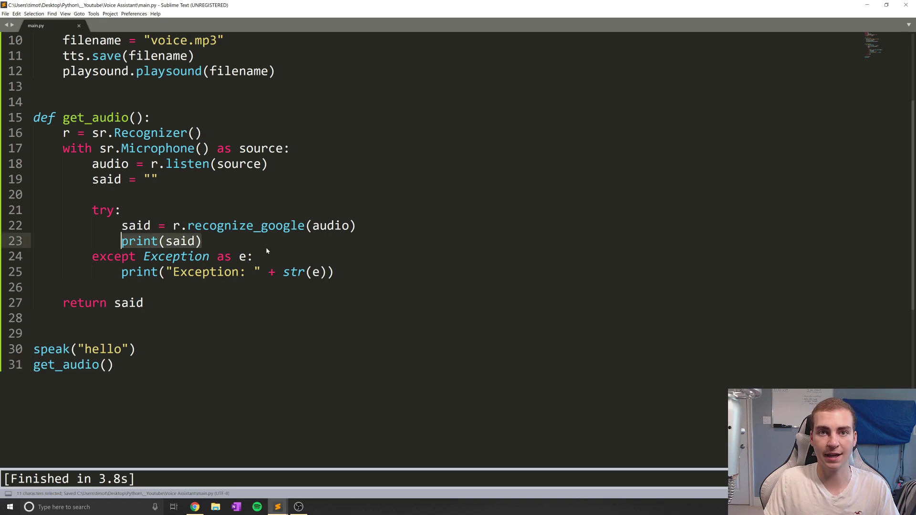
Run main.py with Ctrl+B, review the recognized 'just testing here' output, and reveal the script's final lines
{"action": "key", "text": "Down"}
{"action": "key", "text": "Down"}
{"action": "key", "text": "Down"}
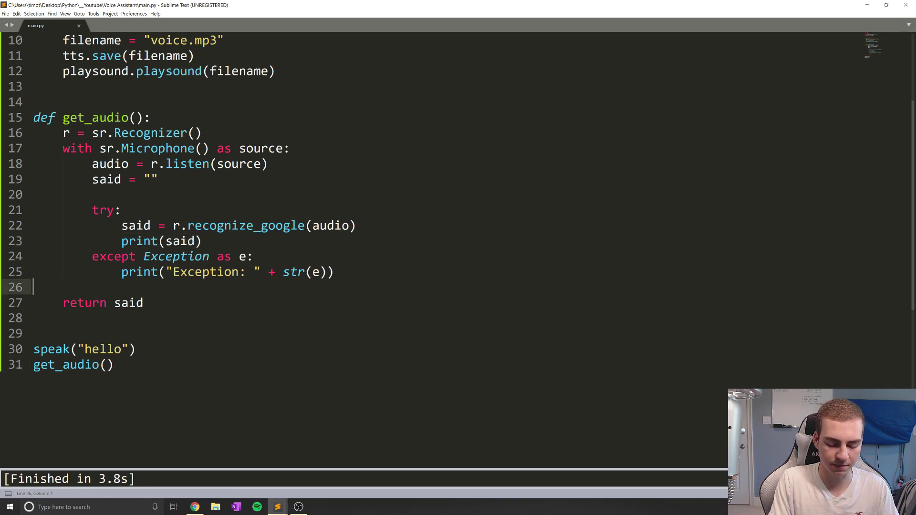
{"action": "key", "text": "ctrl+b"}
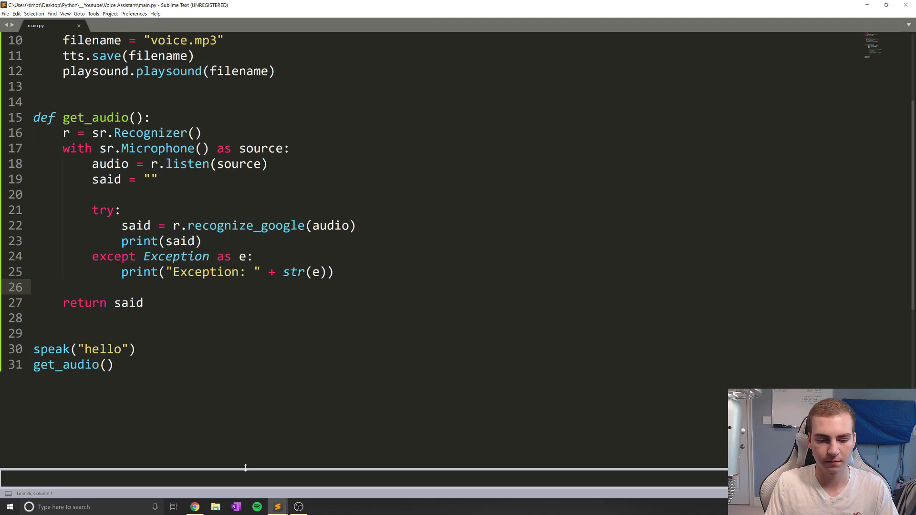
{"action": "left_click_drag", "start_coordinate": [250, 468], "coordinate": [252, 297]}
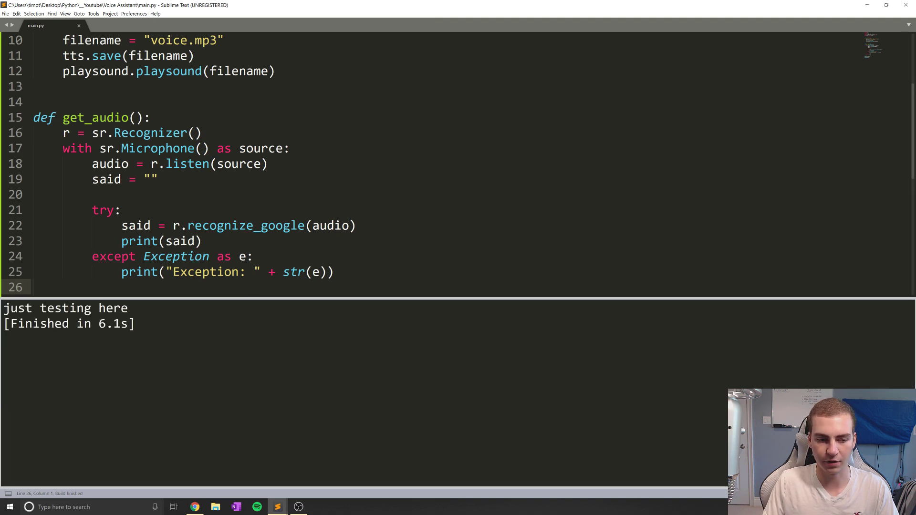
{"action": "left_click_drag", "start_coordinate": [128, 308], "coordinate": [3, 308]}
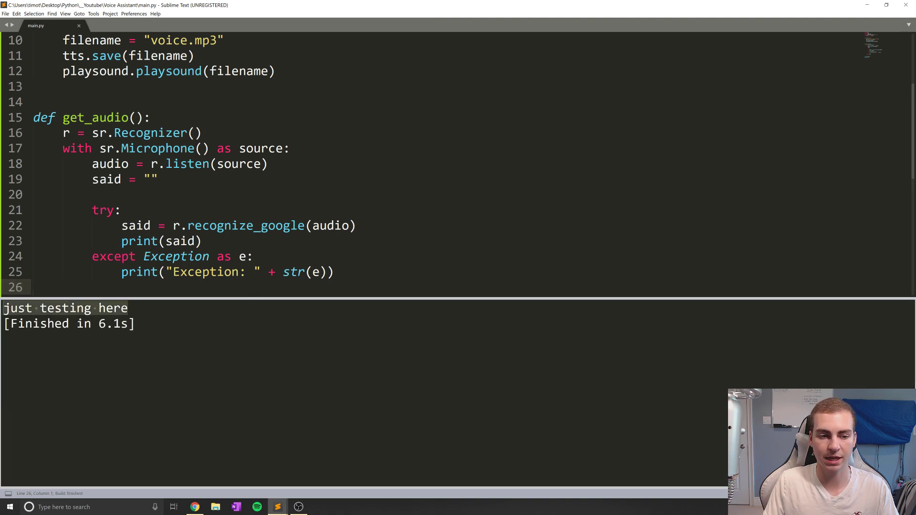
{"action": "left_click_drag", "start_coordinate": [174, 299], "coordinate": [169, 387]}
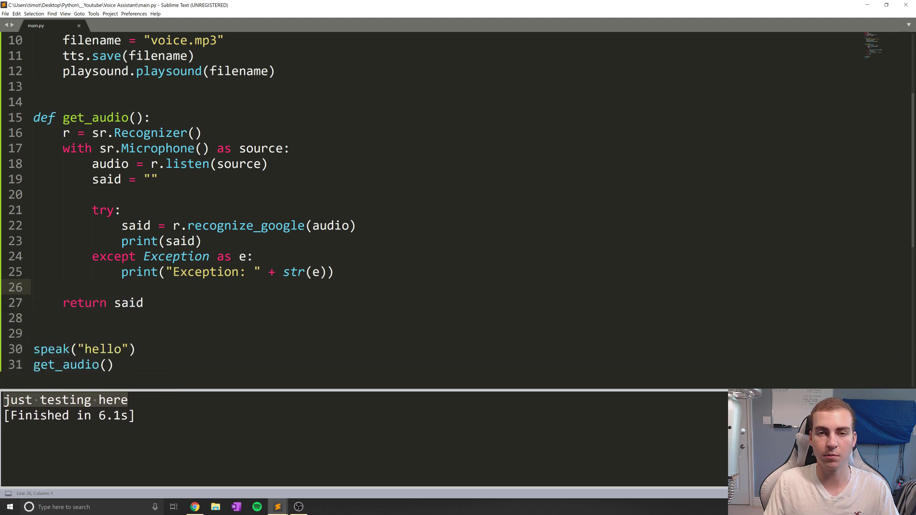
{"action": "left_click", "coordinate": [144, 349]}
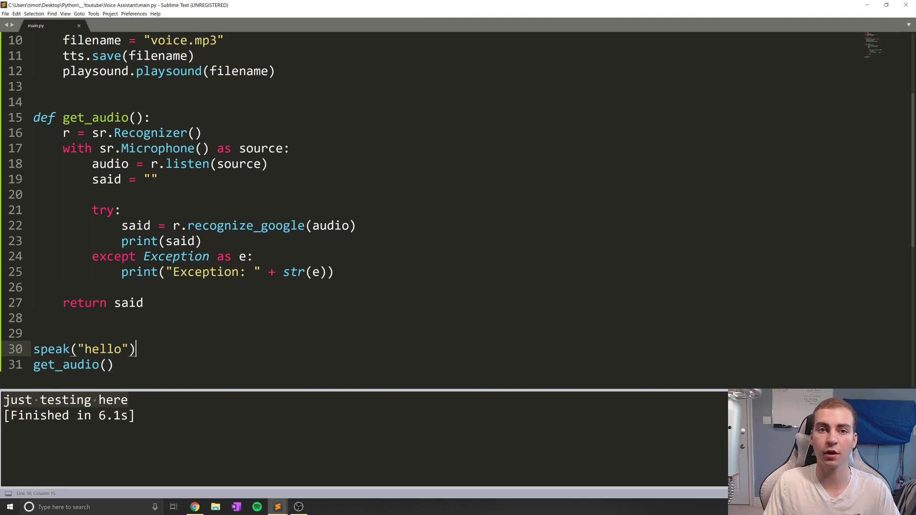
{"action": "left_click", "coordinate": [149, 402]}
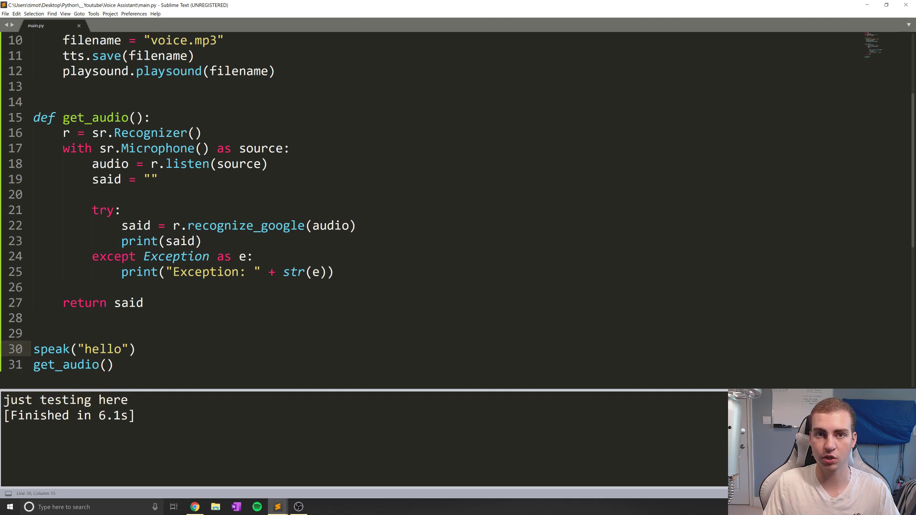
{"action": "scroll", "coordinate": [458, 200], "scroll_direction": "down", "scroll_amount": 1}
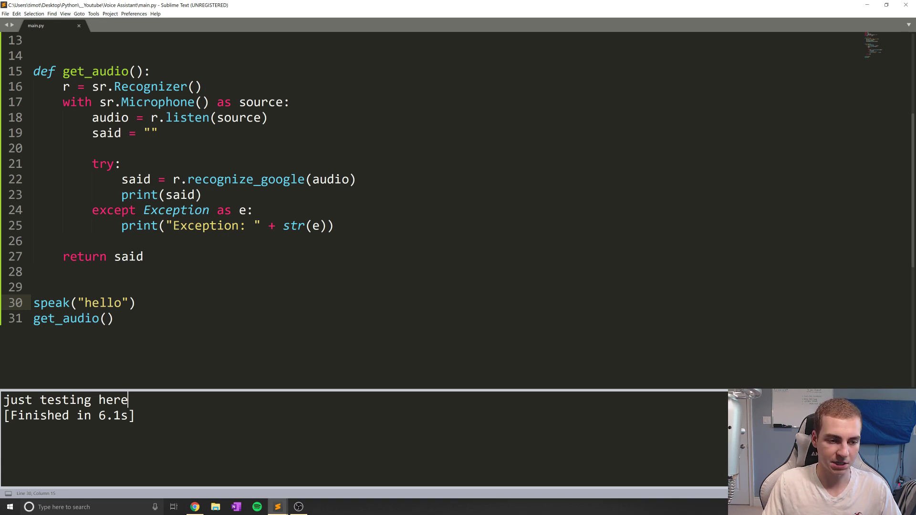
{"action": "scroll", "coordinate": [458, 200], "scroll_direction": "up", "scroll_amount": 2}
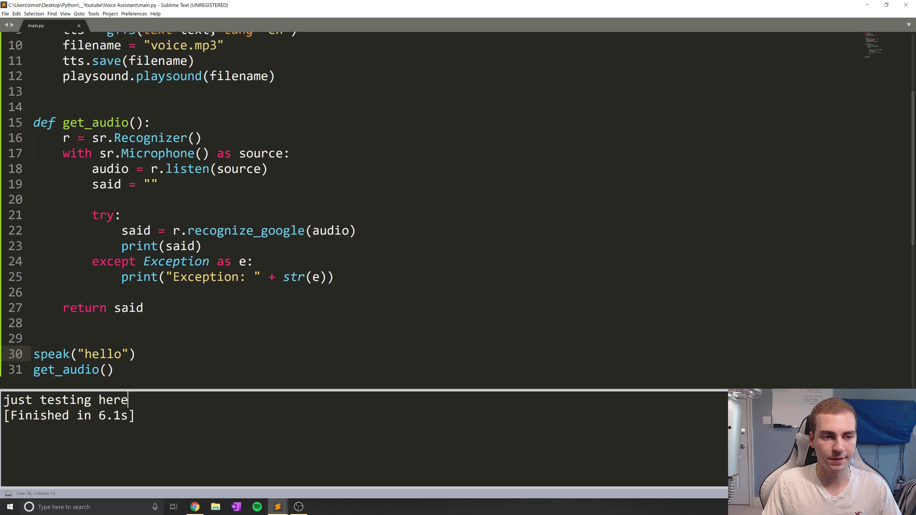
{"action": "scroll", "coordinate": [459, 200], "scroll_direction": "down", "scroll_amount": 3}
{"action": "scroll", "coordinate": [458, 201], "scroll_direction": "up", "scroll_amount": 2}
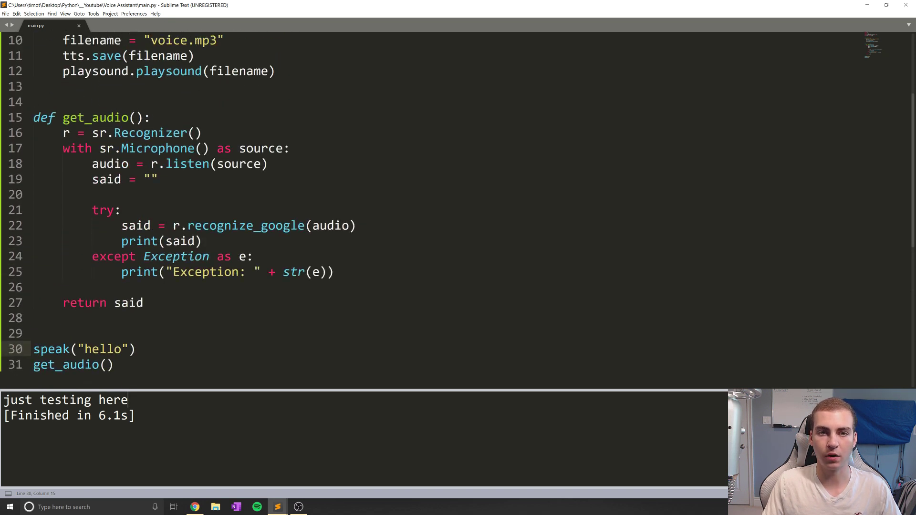
{"action": "scroll", "coordinate": [458, 201], "scroll_direction": "down", "scroll_amount": 1}
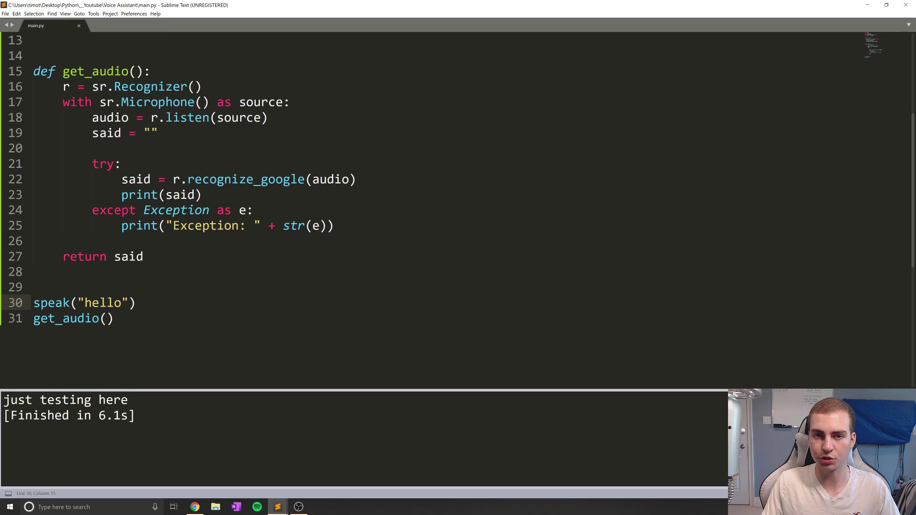
{"action": "scroll", "coordinate": [458, 201], "scroll_direction": "up", "scroll_amount": 1}
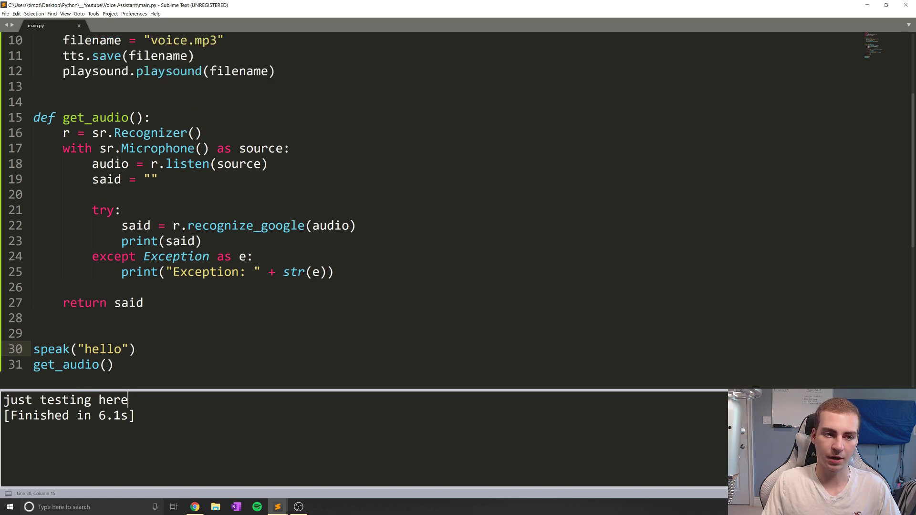
{"action": "scroll", "coordinate": [458, 201], "scroll_direction": "down", "scroll_amount": 2}
Replace the old speak and get_audio test lines with text = get_audio()
{"action": "left_click_drag", "start_coordinate": [114, 273], "coordinate": [18, 244]}
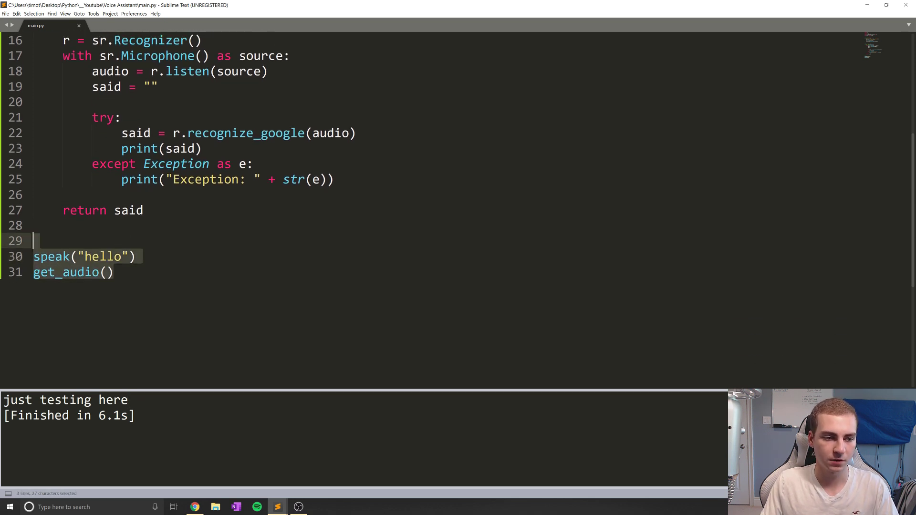
{"action": "key", "text": "BackSpace"}
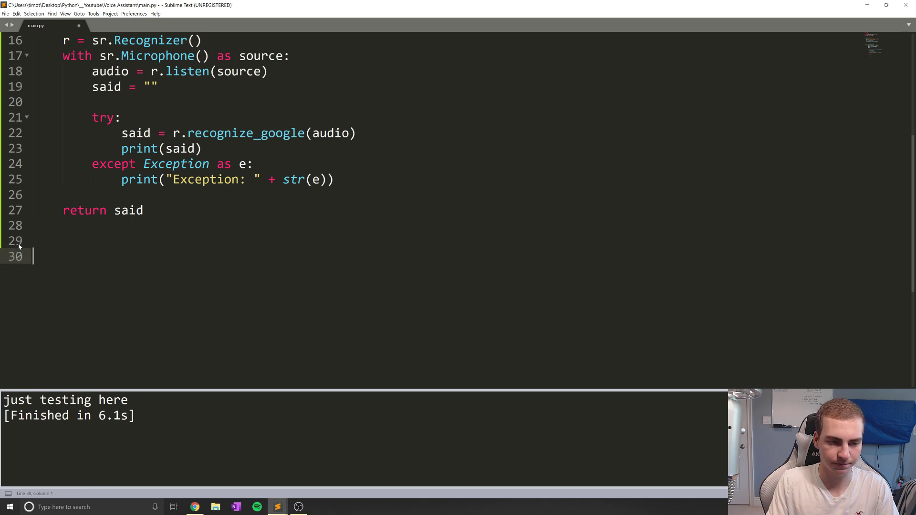
{"action": "type", "text": "text = "}
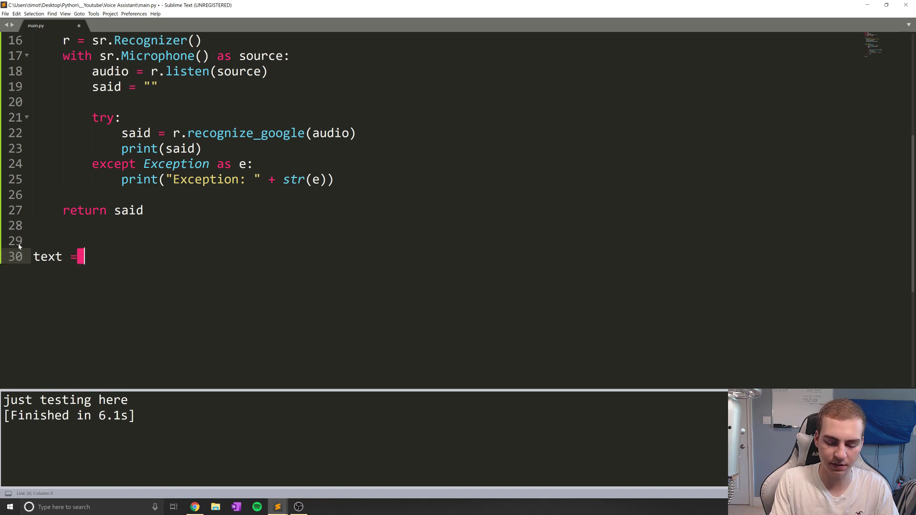
{"action": "type", "text": "get"}
{"action": "key", "text": "Tab"}
{"action": "type", "text": "()"}
{"action": "key", "text": "Return"}
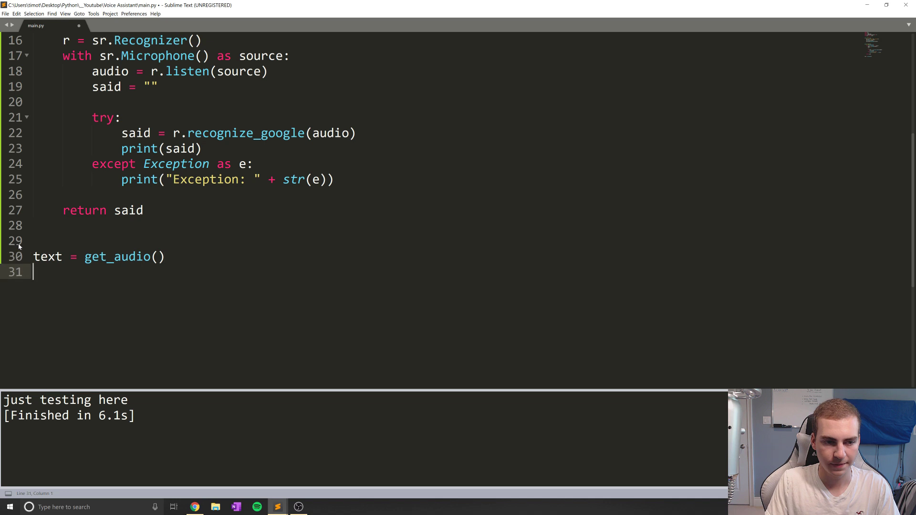
{"action": "key", "text": "Return"}
{"action": "scroll", "coordinate": [18, 244], "scroll_direction": "down", "scroll_amount": 1}
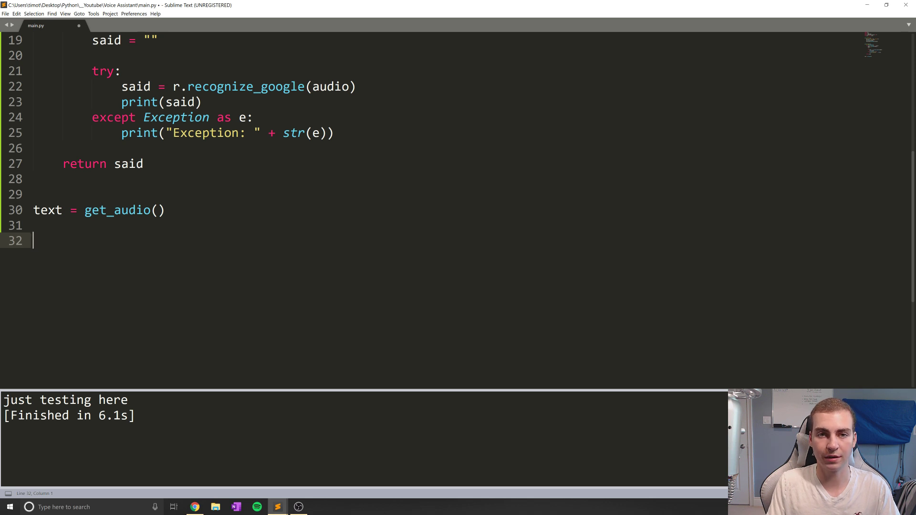
{"action": "type", "text": "if"}
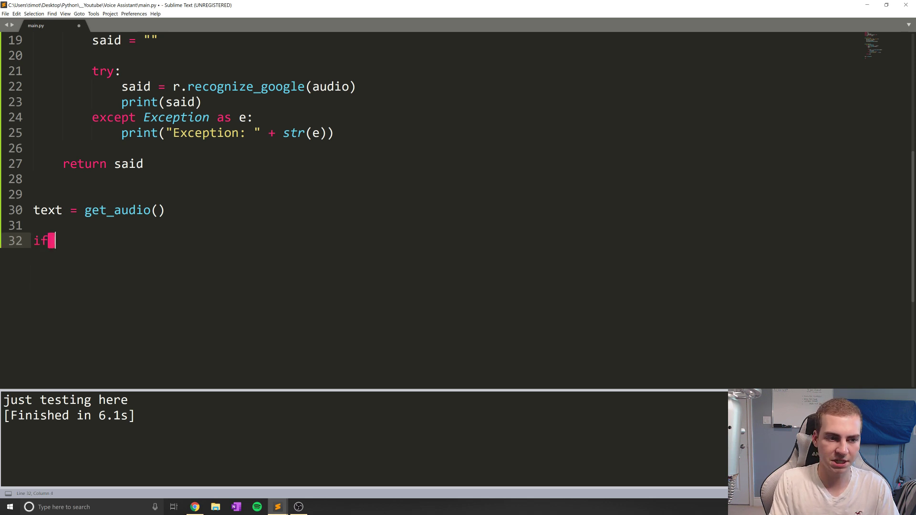
{"action": "type", "text": " text"}
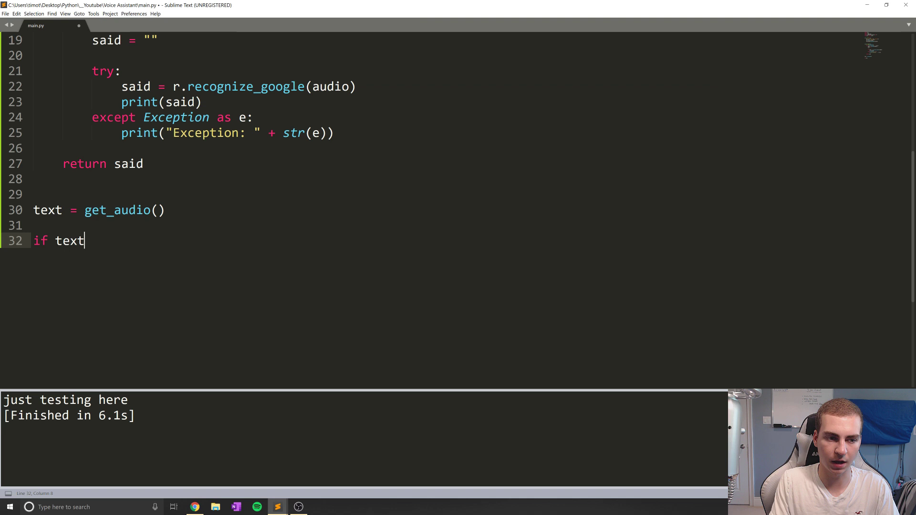
Add if "hello" in text: and start its indented body
{"action": "key", "text": "BackSpace"}
{"action": "key", "text": "BackSpace"}
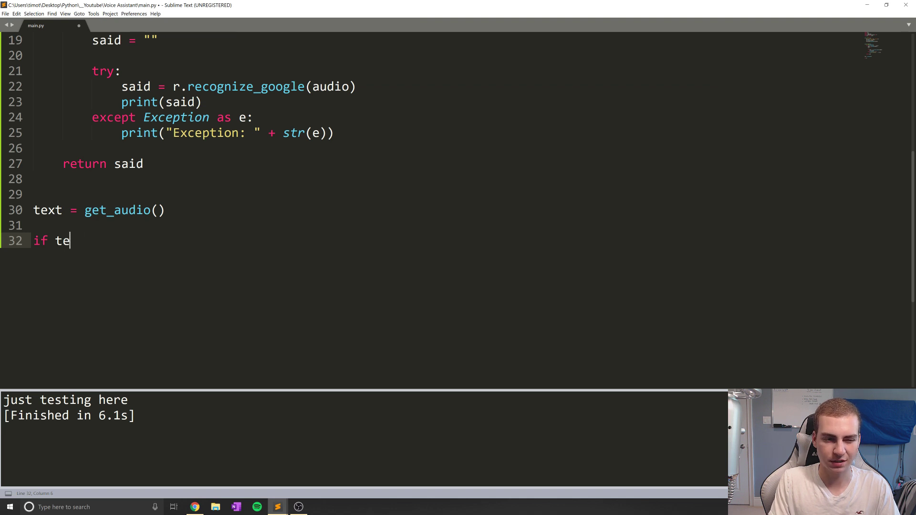
{"action": "key", "text": "BackSpace"}
{"action": "key", "text": "BackSpace"}
{"action": "type", "text": "\"hell"}
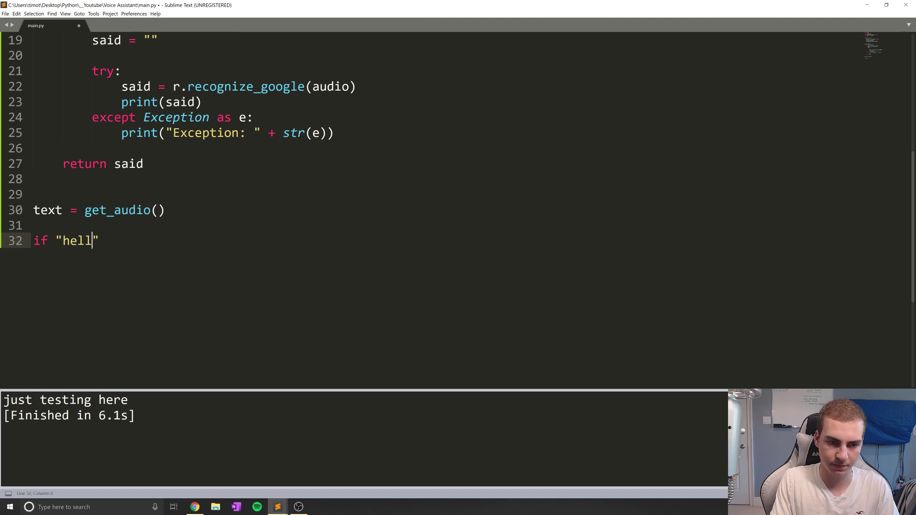
{"action": "type", "text": "o\" in text:"}
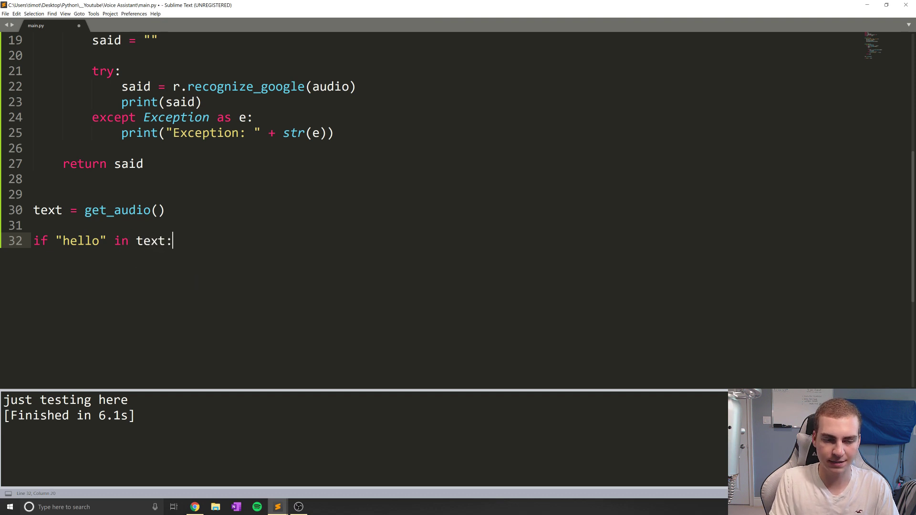
{"action": "key", "text": "Return"}
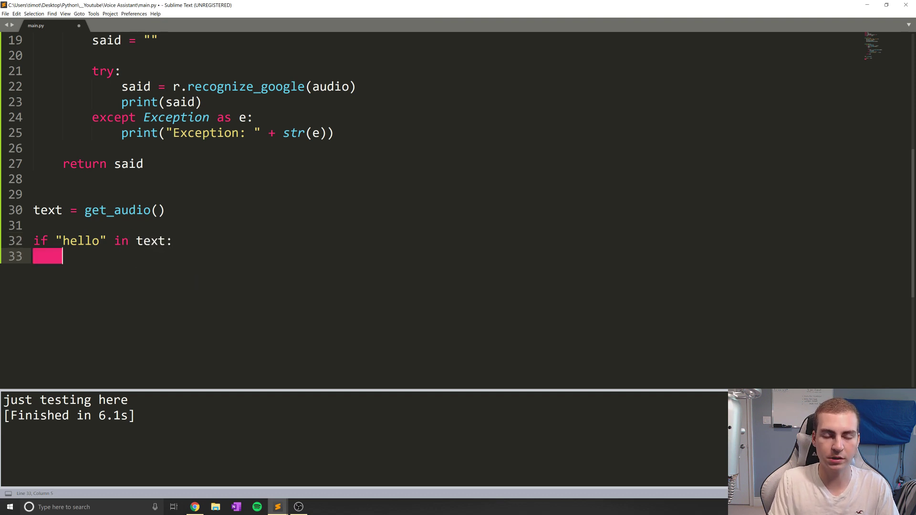
{"action": "scroll", "coordinate": [459, 179], "scroll_direction": "up", "scroll_amount": 2}
{"action": "scroll", "coordinate": [458, 179], "scroll_direction": "up", "scroll_amount": 2}
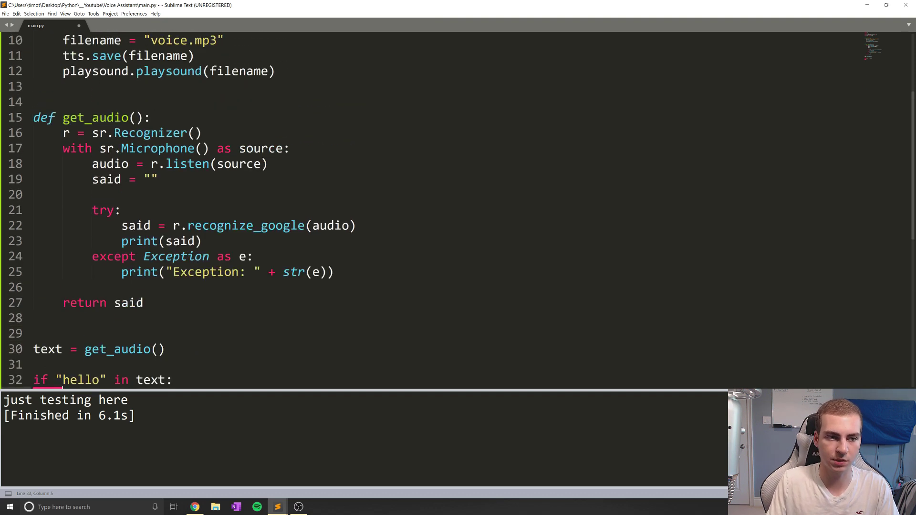
{"action": "scroll", "coordinate": [458, 179], "scroll_direction": "down", "scroll_amount": 2}
{"action": "type", "text": "speak"}
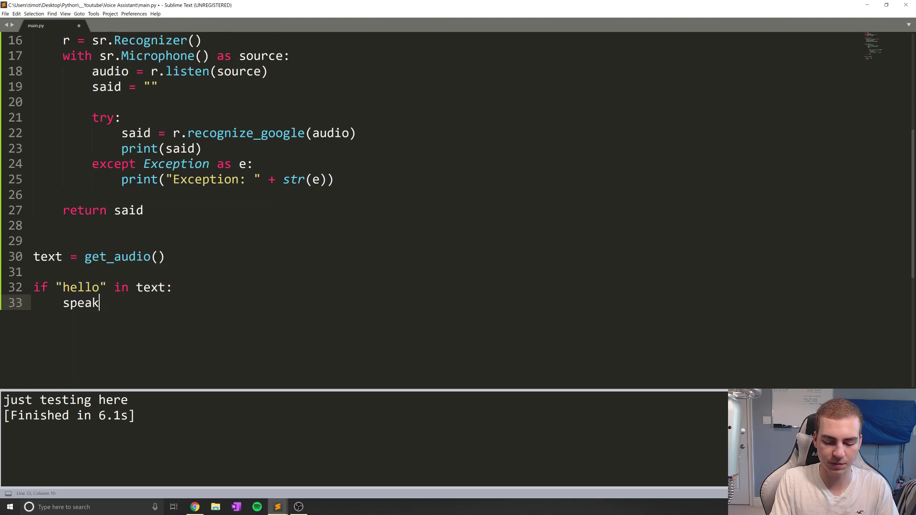
{"action": "type", "text": "()"}
Write speak("hello, how are you?") under the hello check and save
{"action": "key", "text": "Left"}
{"action": "type", "text": "\"hel"}
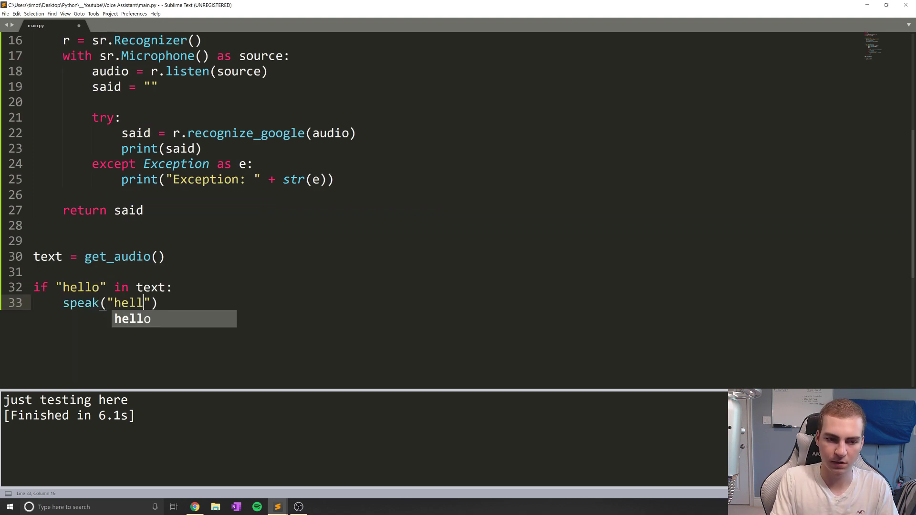
{"action": "type", "text": "lo, how a"}
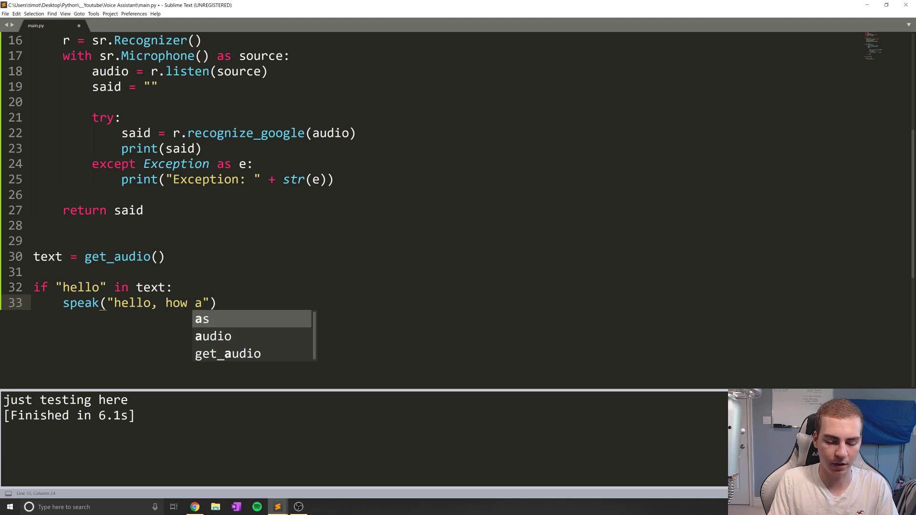
{"action": "type", "text": "re you?"}
{"action": "key", "text": "ctrl+s"}
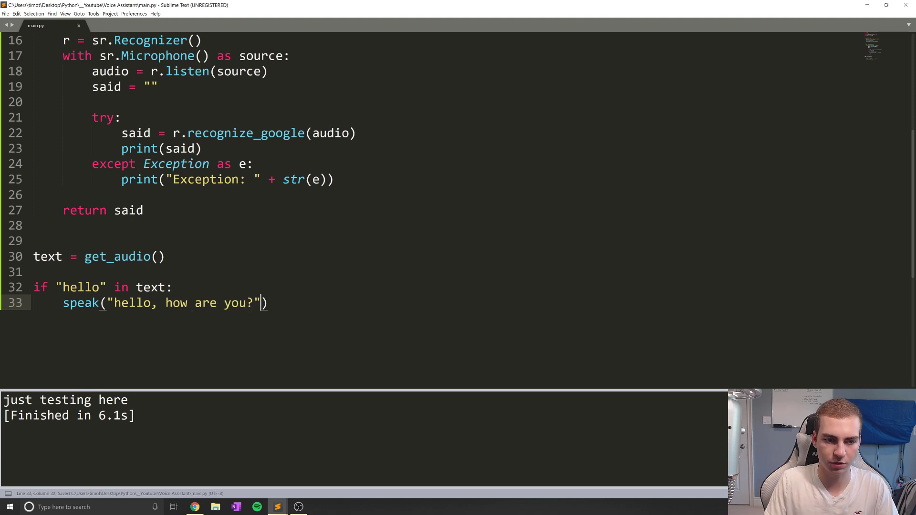
{"action": "key", "text": "End"}
{"action": "key", "text": "Return"}
{"action": "key", "text": "Up"}
{"action": "key", "text": "Up"}
{"action": "key", "text": "Up"}
{"action": "key", "text": "End"}
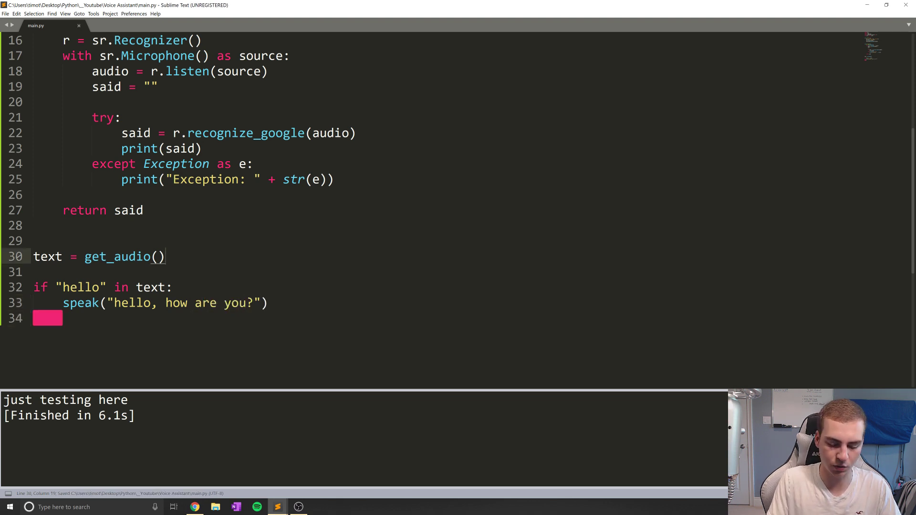
Run the script to test the hello reply, then unindent the empty line below the block
{"action": "key", "text": "ctrl+b"}
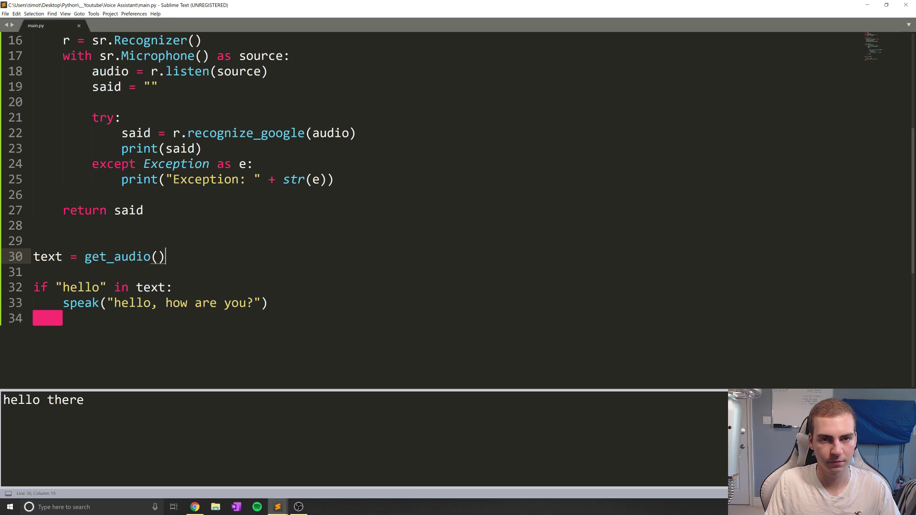
{"action": "key", "text": "Down"}
{"action": "key", "text": "Down"}
{"action": "key", "text": "Down"}
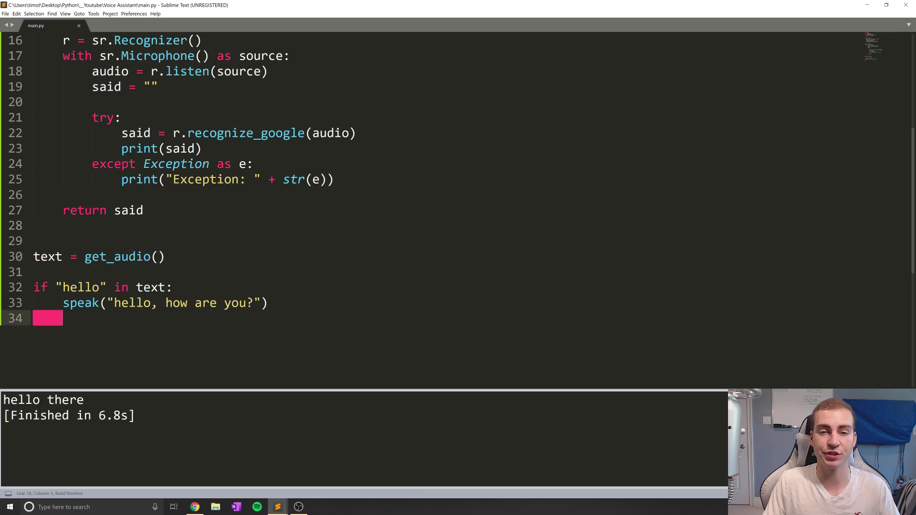
{"action": "key", "text": "BackSpace"}
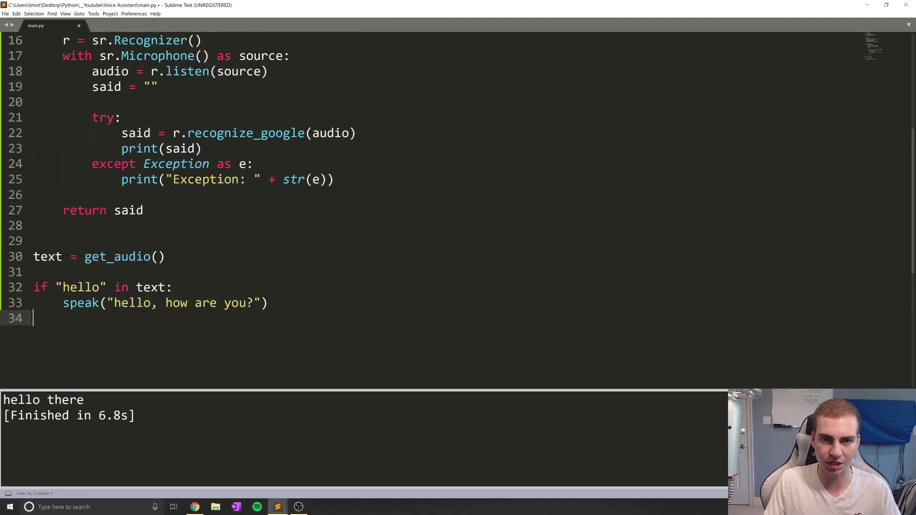
{"action": "left_click_drag", "start_coordinate": [106, 287], "coordinate": [55, 287]}
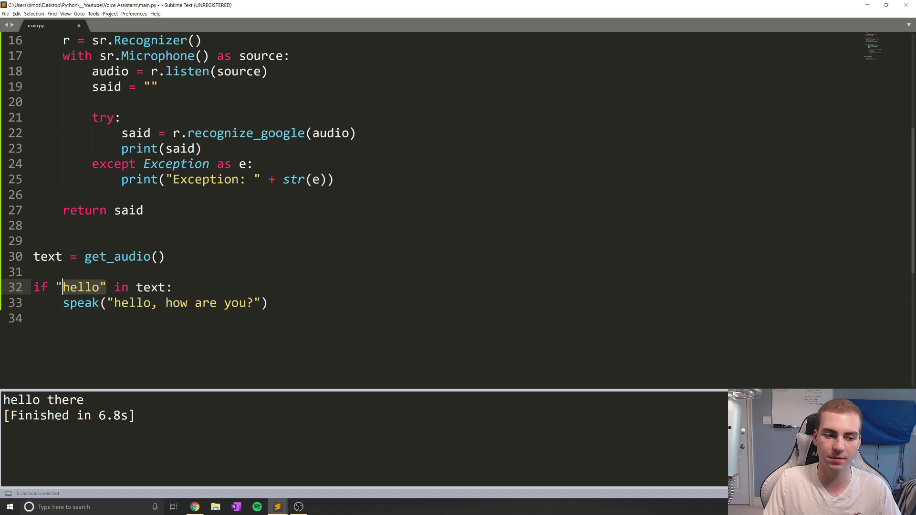
{"action": "left_click", "coordinate": [269, 303]}
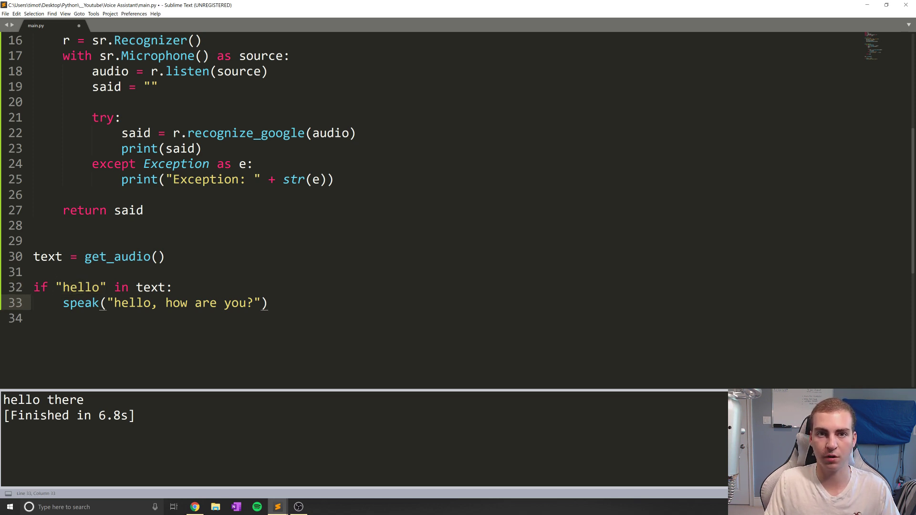
Add if "what is your name" in text: with speak("My name is Tim") and save
{"action": "key", "text": "Return"}
{"action": "key", "text": "Return"}
{"action": "key", "text": "BackSpace"}
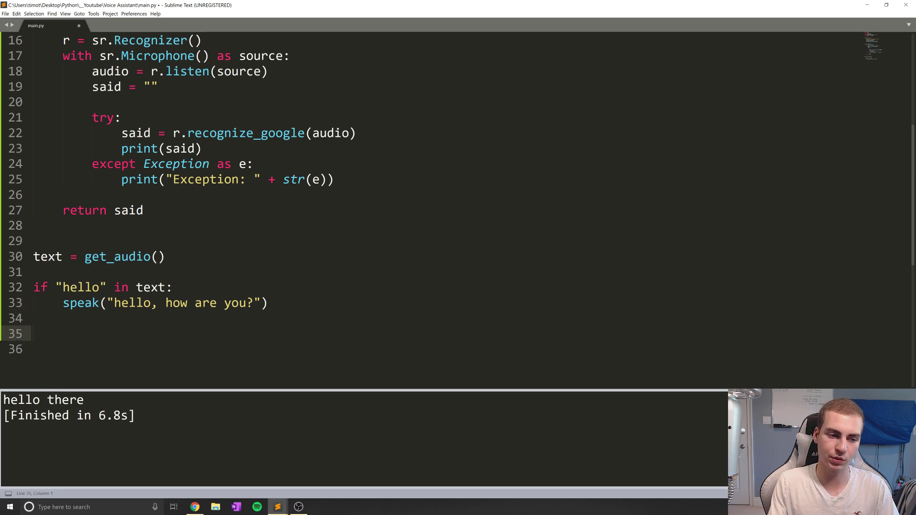
{"action": "type", "text": "if \"wh"}
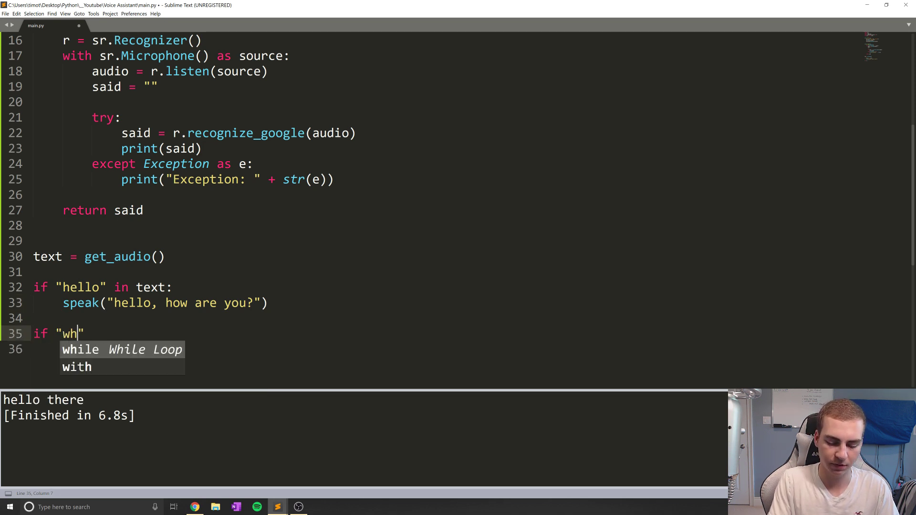
{"action": "type", "text": "at is your na"}
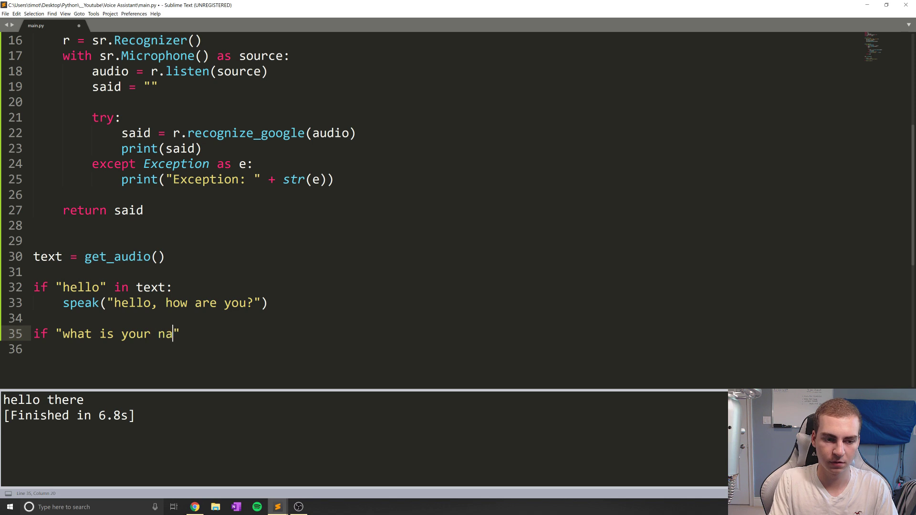
{"action": "type", "text": "me\""}
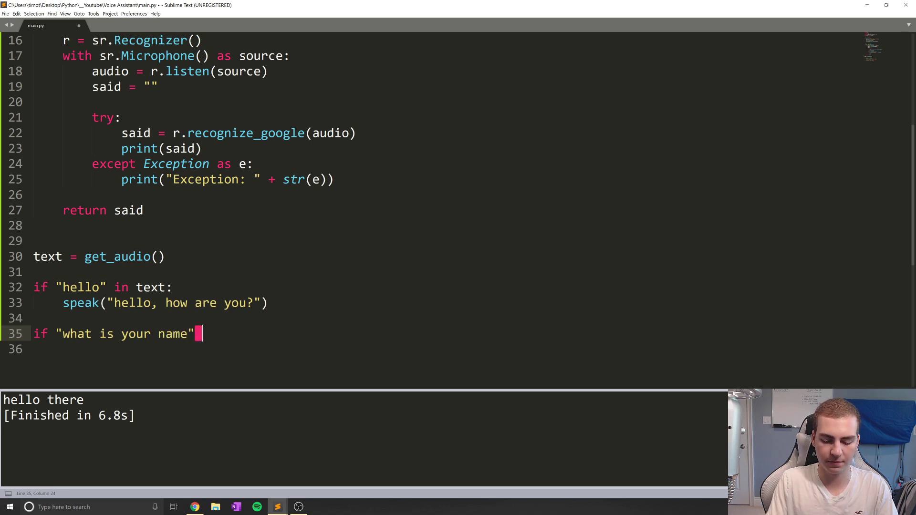
{"action": "type", "text": " in text:"}
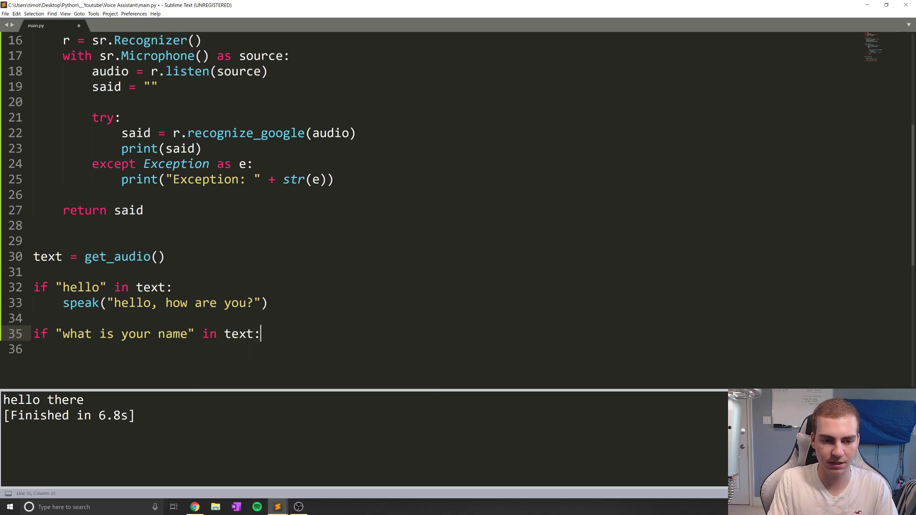
{"action": "key", "text": "Return"}
{"action": "type", "text": "prin"}
{"action": "key", "text": "BackSpace"}
{"action": "key", "text": "BackSpace"}
{"action": "key", "text": "BackSpace"}
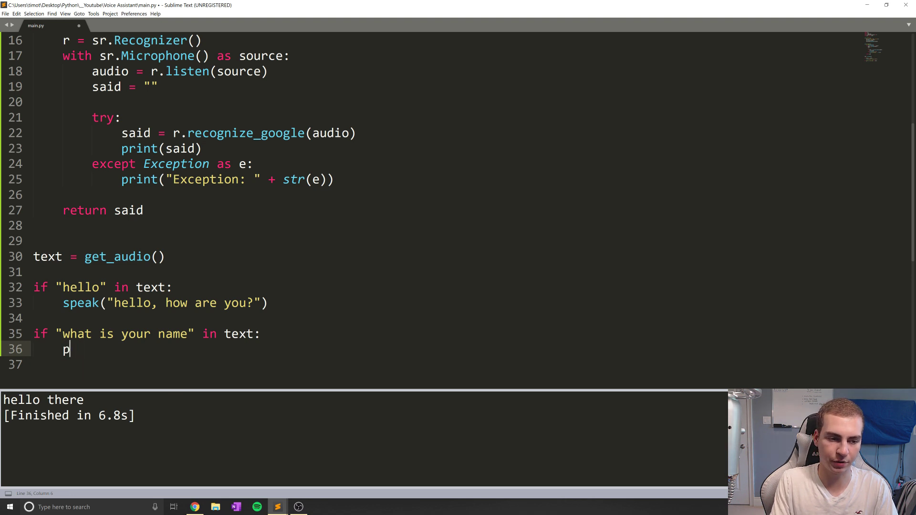
{"action": "key", "text": "BackSpace"}
{"action": "type", "text": "sp"}
{"action": "key", "text": "Return"}
{"action": "type", "text": "(\""}
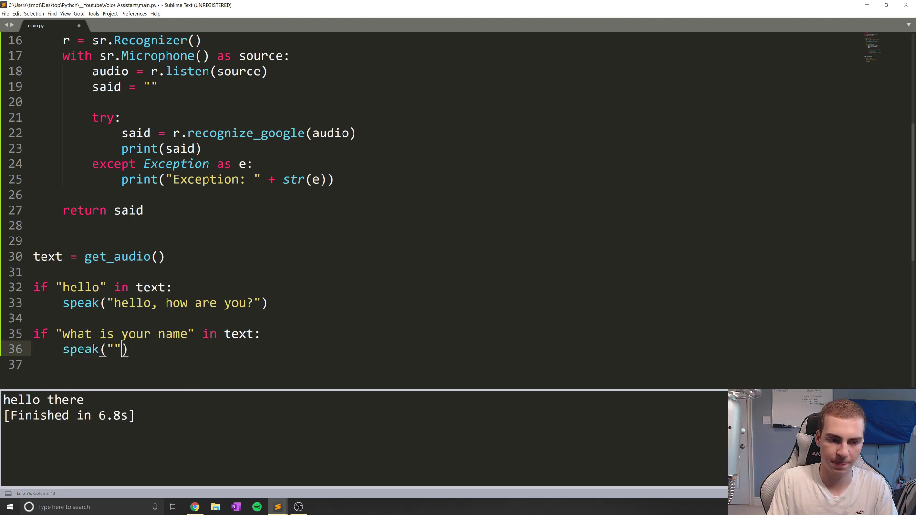
{"action": "type", "text": "My name is "}
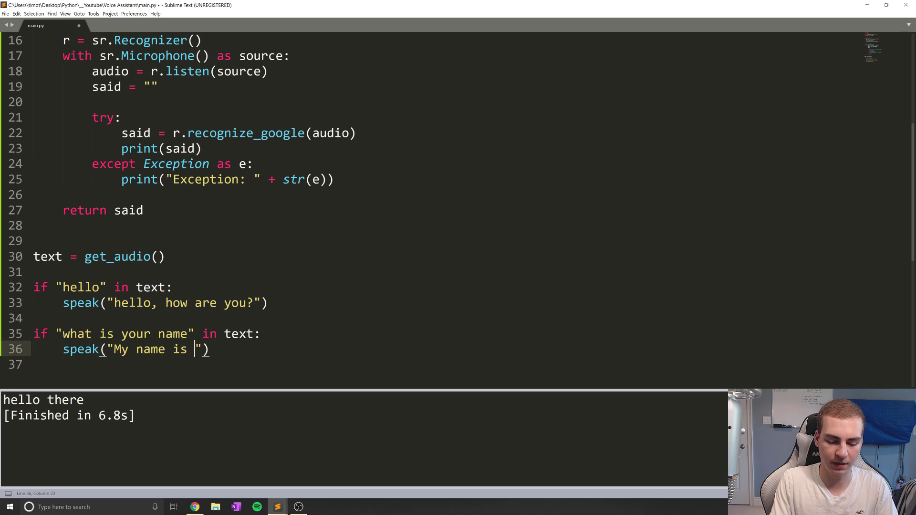
{"action": "type", "text": "Tim"}
{"action": "key", "text": "ctrl+s"}
{"action": "key", "text": "Up"}
{"action": "key", "text": "Up"}
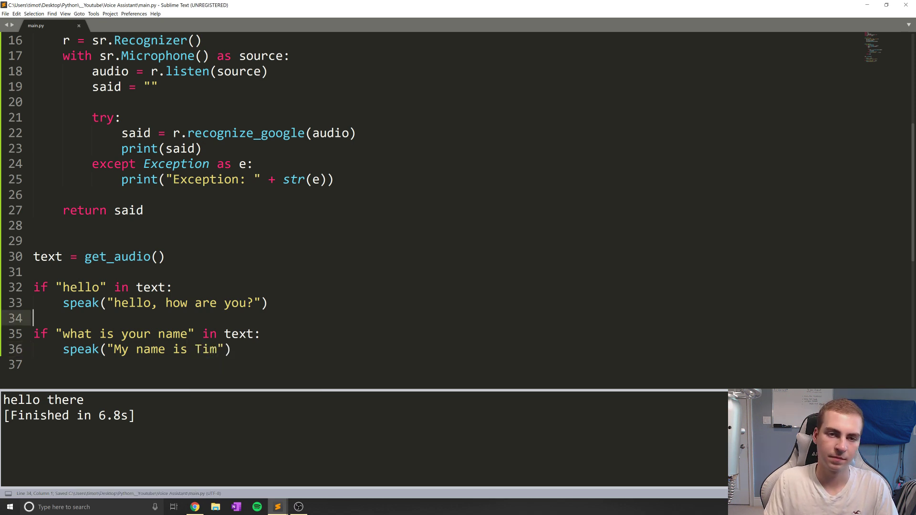
{"action": "scroll", "coordinate": [458, 200], "scroll_direction": "down", "scroll_amount": 2}
{"action": "key", "text": "Down"}
{"action": "key", "text": "Down"}
{"action": "key", "text": "End"}
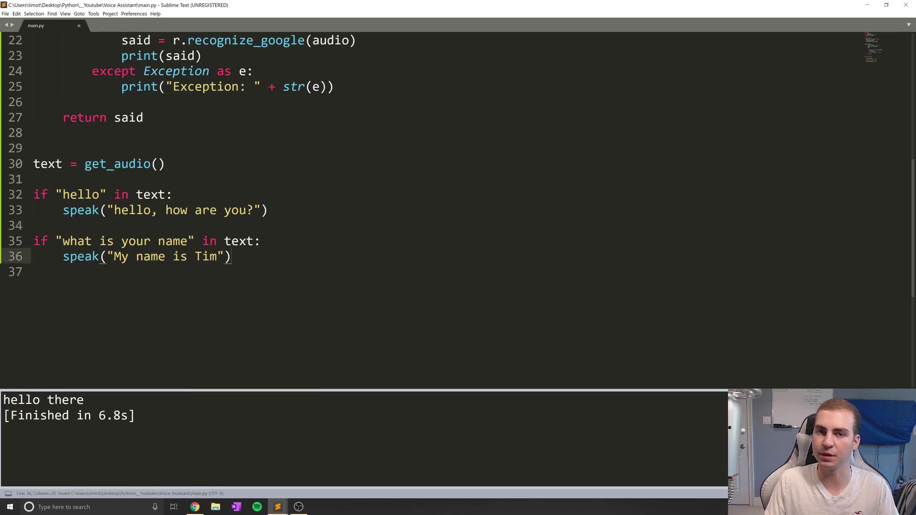
Run main.py to test the name question, then highlight both reply conditions while reviewing
{"action": "key", "text": "ctrl+b"}
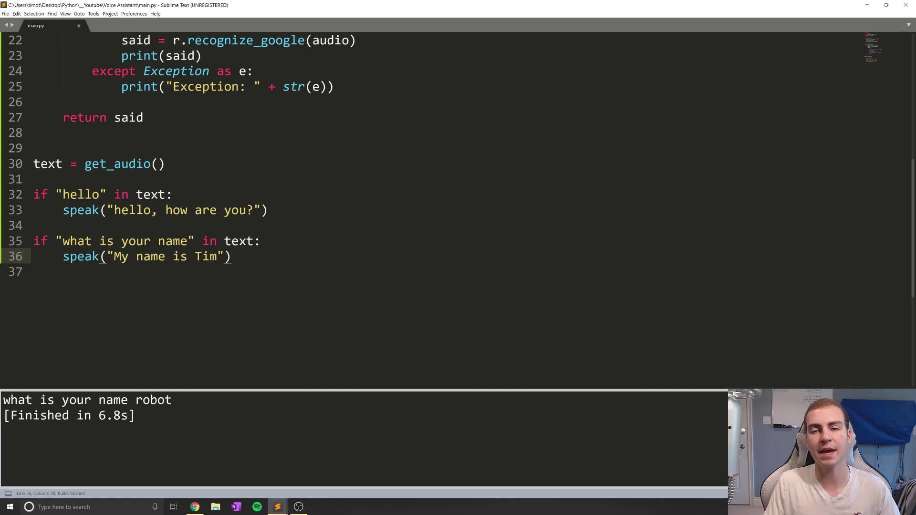
{"action": "scroll", "coordinate": [458, 208], "scroll_direction": "down", "scroll_amount": 1}
{"action": "scroll", "coordinate": [458, 208], "scroll_direction": "up", "scroll_amount": 1}
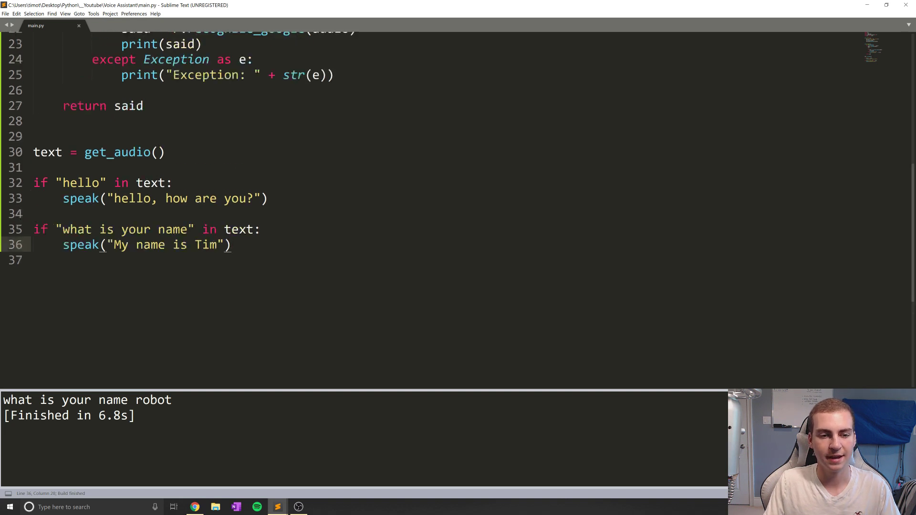
{"action": "scroll", "coordinate": [459, 208], "scroll_direction": "up", "scroll_amount": 1}
{"action": "mouse_move", "coordinate": [240, 287]}
{"action": "left_mouse_down"}
{"action": "mouse_move", "coordinate": [33, 257]}
{"action": "mouse_move", "coordinate": [33, 240]}
{"action": "left_mouse_up"}
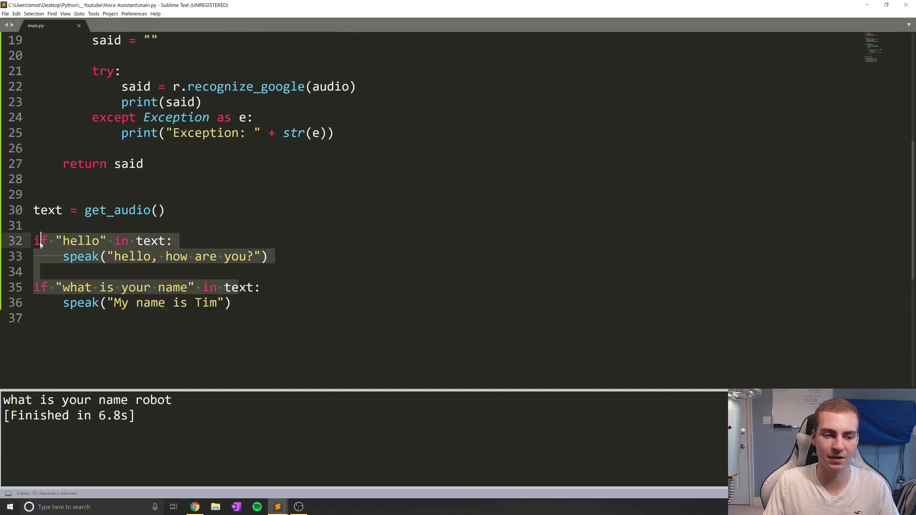
{"action": "left_click", "coordinate": [230, 258]}
{"action": "left_click_drag", "start_coordinate": [194, 287], "coordinate": [62, 286]}
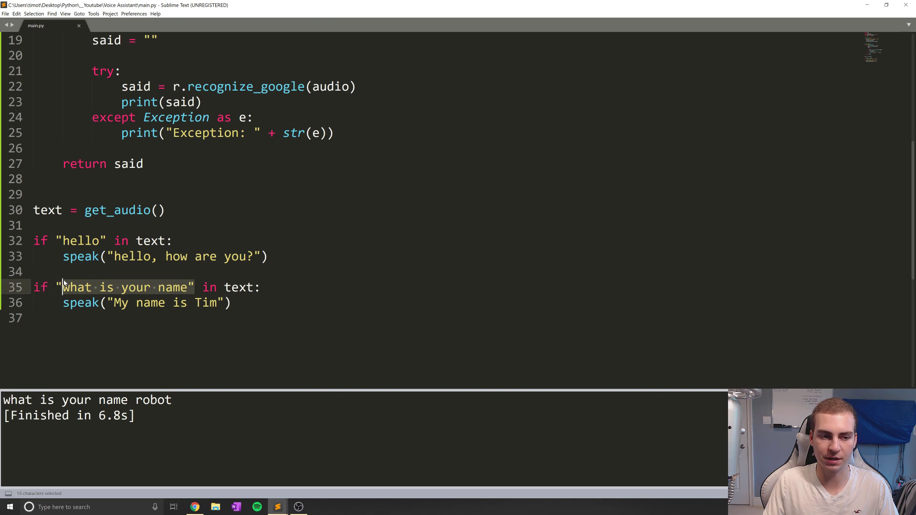
{"action": "scroll", "coordinate": [139, 298], "scroll_direction": "down", "scroll_amount": 1}
{"action": "scroll", "coordinate": [139, 298], "scroll_direction": "up", "scroll_amount": 1}
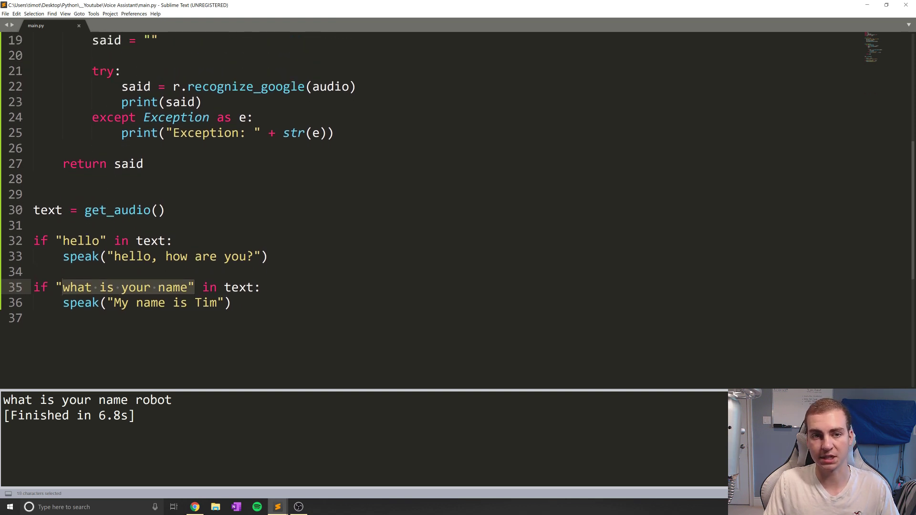
{"action": "scroll", "coordinate": [139, 299], "scroll_direction": "up", "scroll_amount": 2}
{"action": "left_click", "coordinate": [33, 272]}
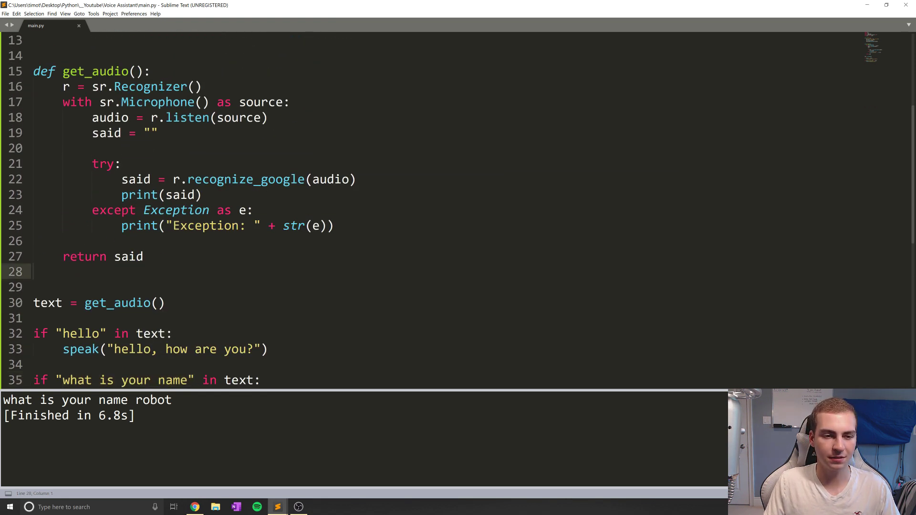
{"action": "scroll", "coordinate": [224, 380], "scroll_direction": "up", "scroll_amount": 2}
{"action": "scroll", "coordinate": [223, 380], "scroll_direction": "up", "scroll_amount": 2}
{"action": "scroll", "coordinate": [223, 379], "scroll_direction": "down", "scroll_amount": 1}
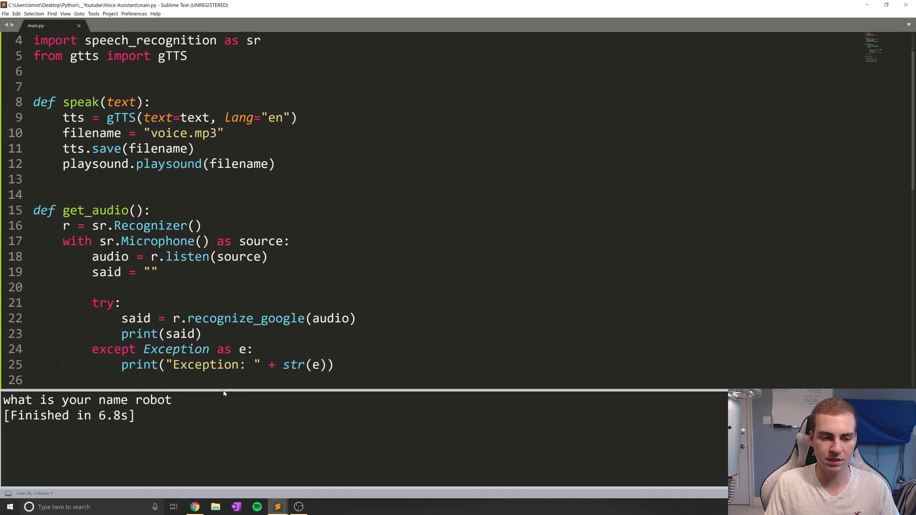
{"action": "left_click_drag", "start_coordinate": [224, 390], "coordinate": [224, 466]}
{"action": "scroll", "coordinate": [223, 286], "scroll_direction": "down", "scroll_amount": 5}
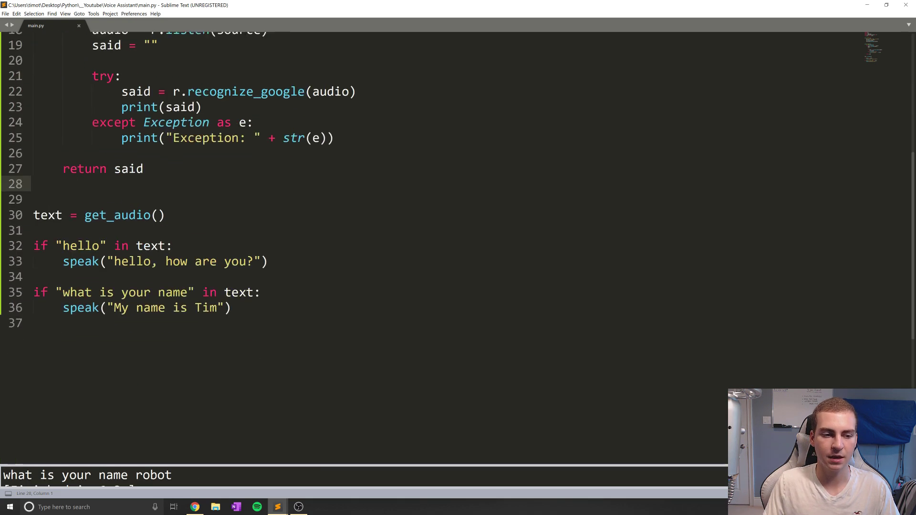
{"action": "scroll", "coordinate": [223, 286], "scroll_direction": "up", "scroll_amount": 4}
{"action": "scroll", "coordinate": [430, 247], "scroll_direction": "down", "scroll_amount": 1}
{"action": "scroll", "coordinate": [430, 247], "scroll_direction": "down", "scroll_amount": 3}
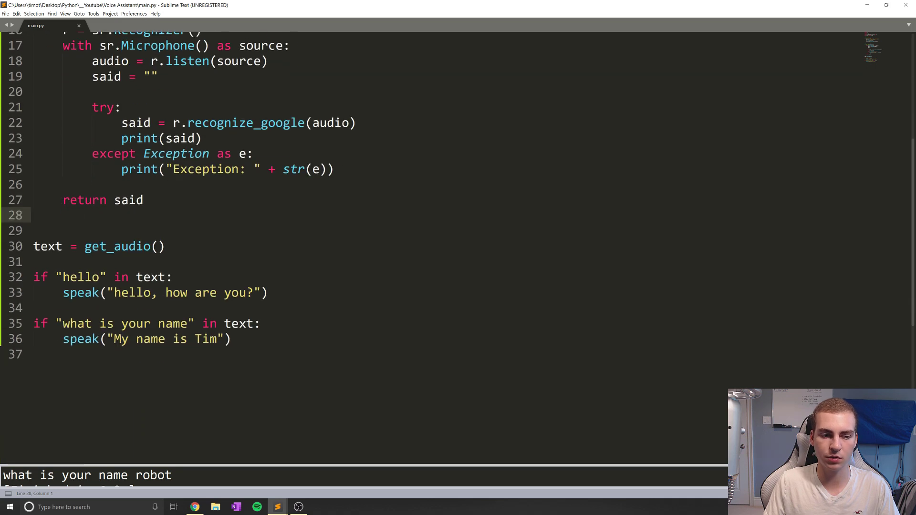
{"action": "scroll", "coordinate": [429, 246], "scroll_direction": "down", "scroll_amount": 1}
{"action": "left_click_drag", "start_coordinate": [232, 256], "coordinate": [33, 196]}
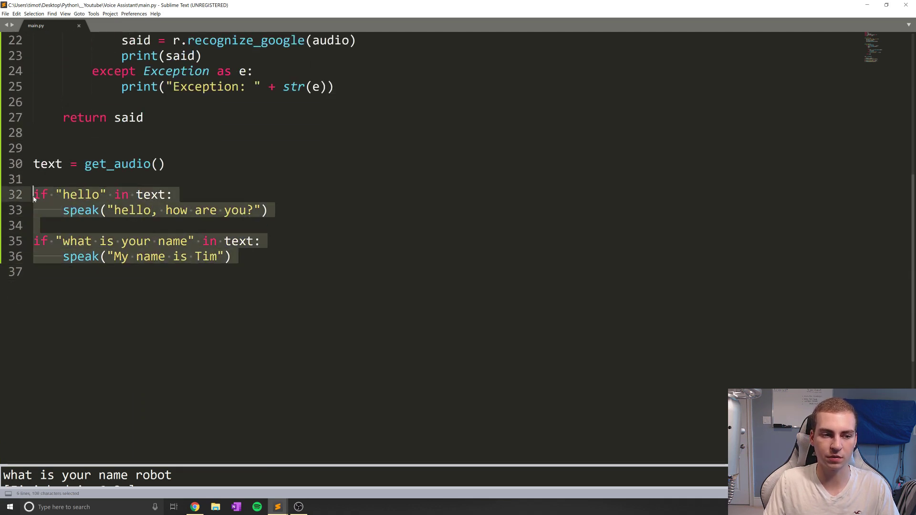
{"action": "left_click", "coordinate": [248, 256]}
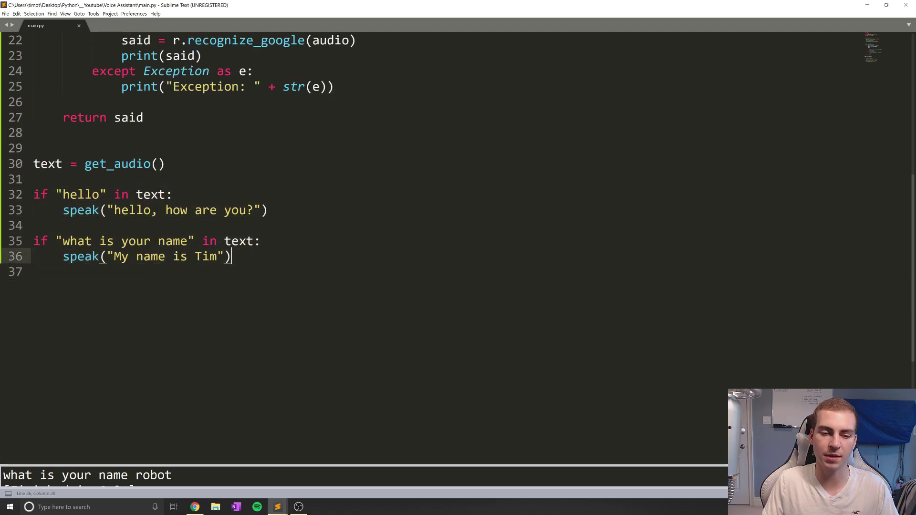